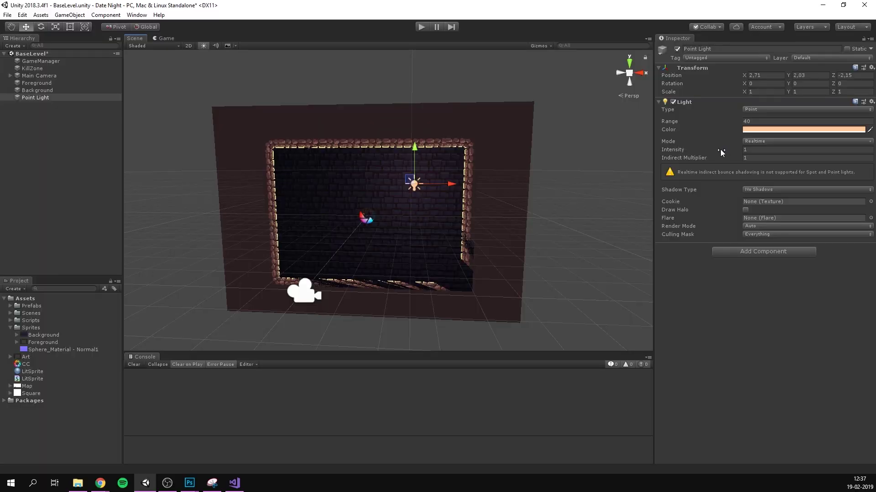
- Raise a Light 2D's Intensity from 1 to about 2 to brighten the Date Night scene
{"action": "left_click_drag", "start_coordinate": [721, 152], "coordinate": [735, 146]}
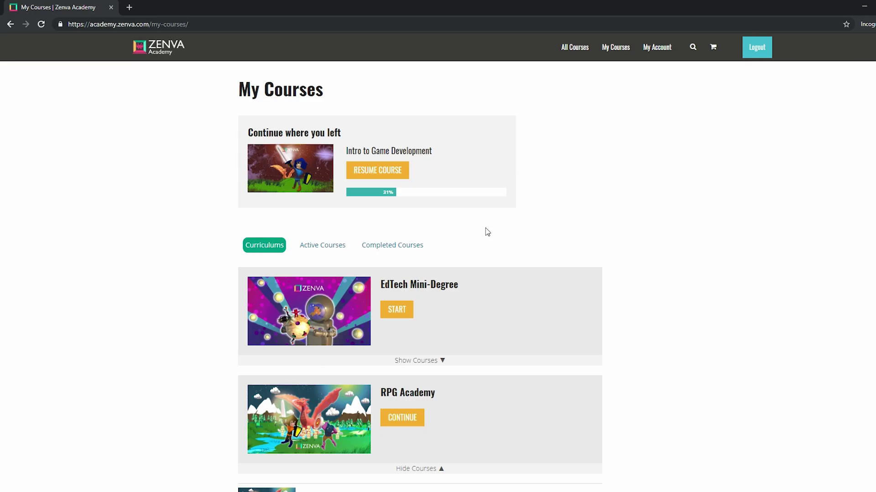
- Resume the Intro to Game Development course and place farms beside the houses
{"action": "left_click", "coordinate": [377, 171]}
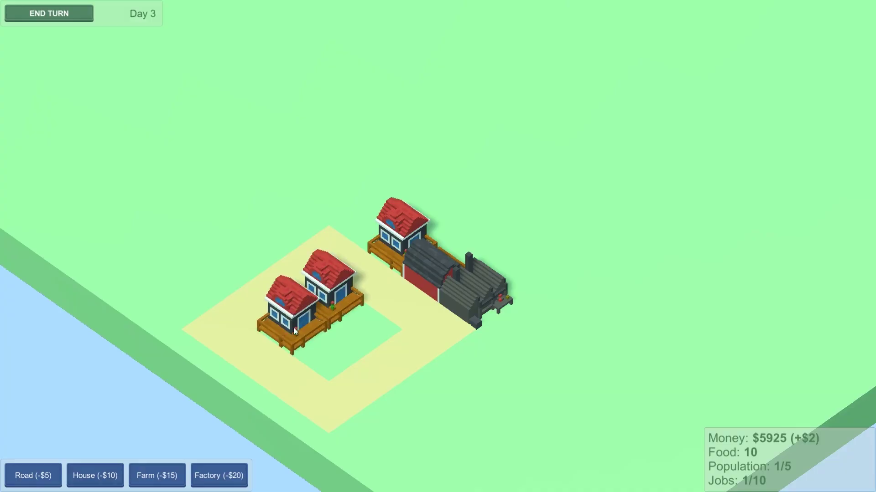
{"action": "left_click", "coordinate": [165, 476]}
{"action": "left_click", "coordinate": [278, 245]}
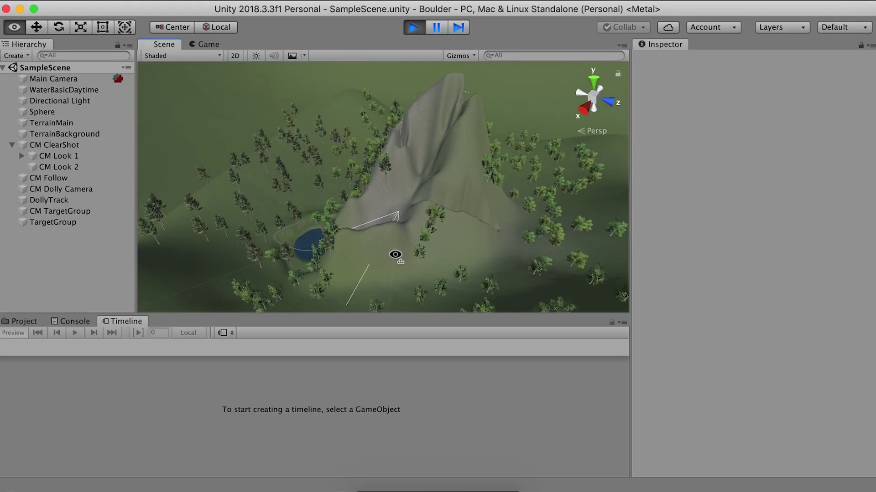
- Walk the player into the house and back outside
{"action": "left_click_drag", "start_coordinate": [461, 243], "coordinate": [799, 306]}
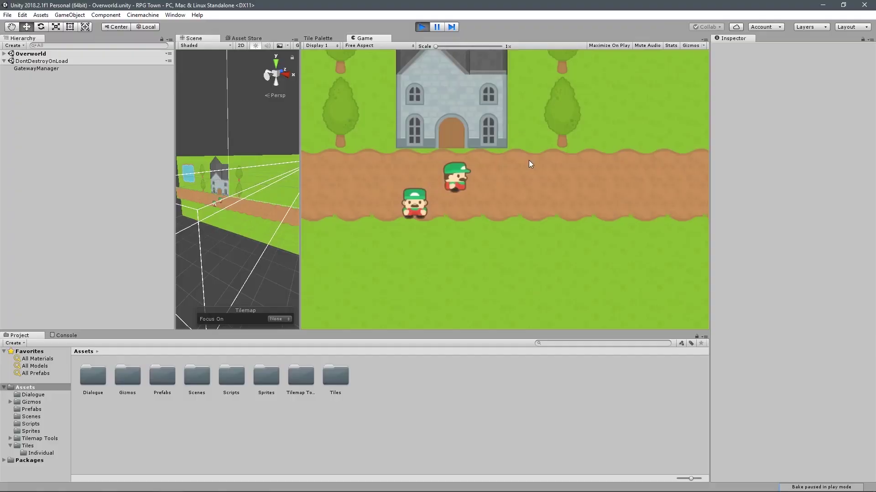
{"action": "key", "text": "Up"}
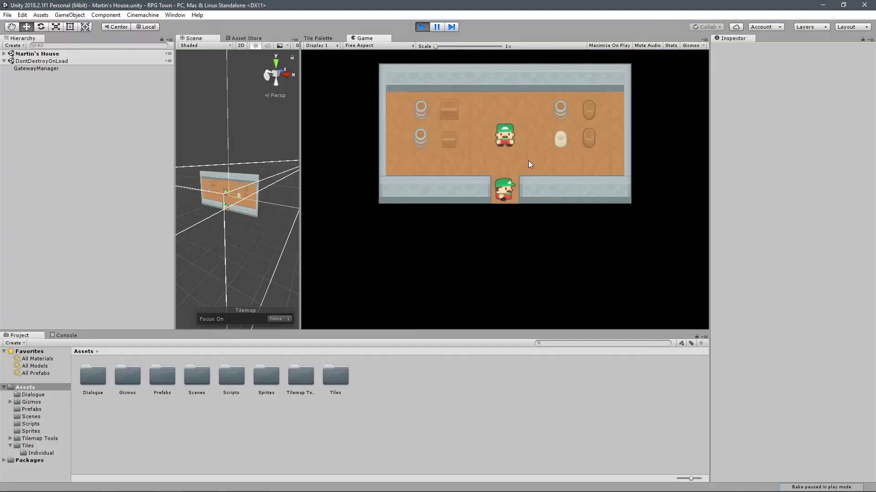
{"action": "key", "text": "Down"}
{"action": "key", "text": "Down"}
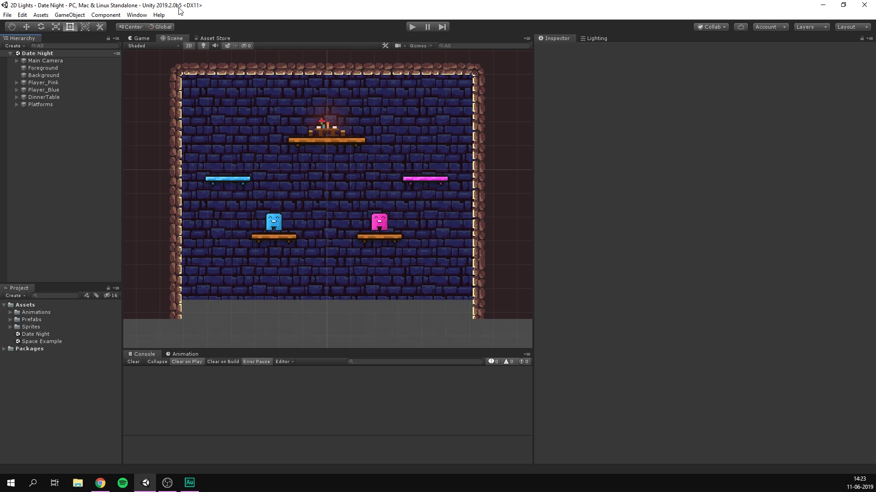
{"action": "left_click", "coordinate": [137, 15]}
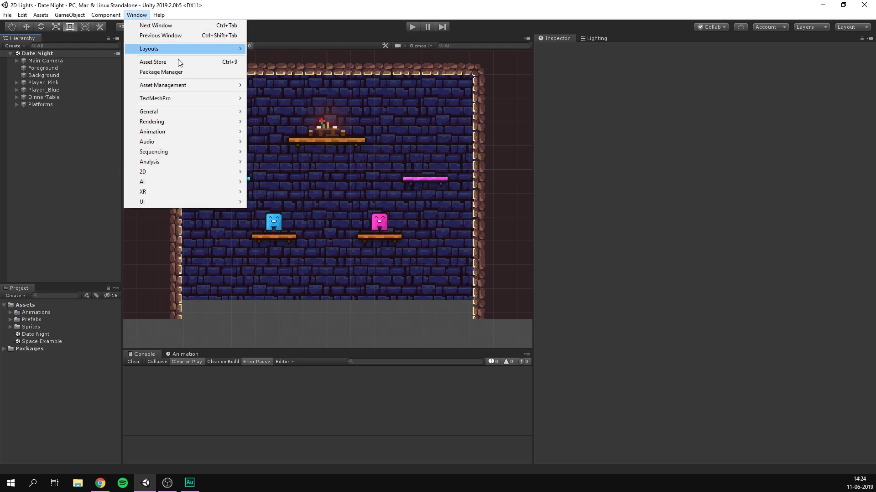
{"action": "left_click", "coordinate": [173, 74]}
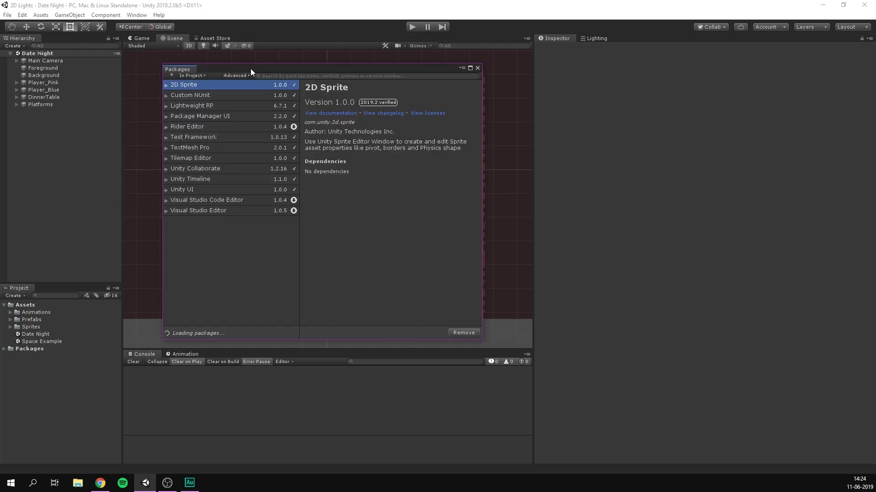
{"action": "left_click", "coordinate": [193, 75]}
{"action": "left_click", "coordinate": [194, 82]}
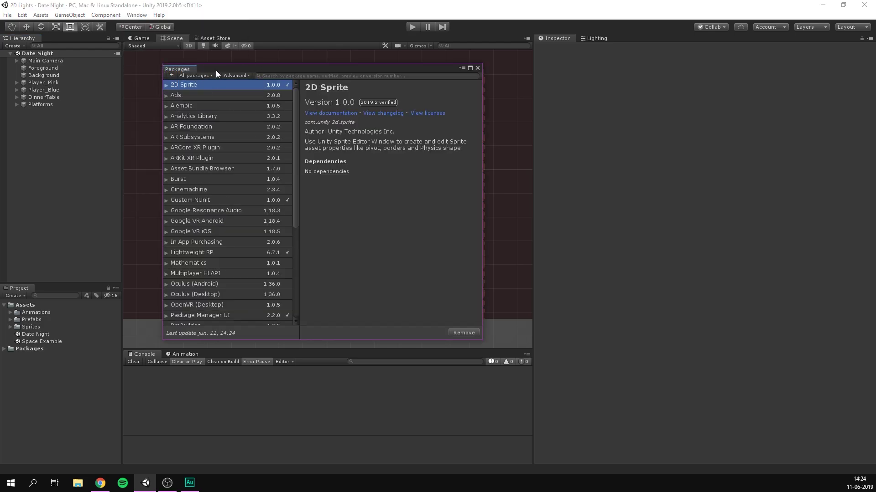
{"action": "scroll", "coordinate": [214, 154], "scroll_direction": "down", "scroll_amount": 1}
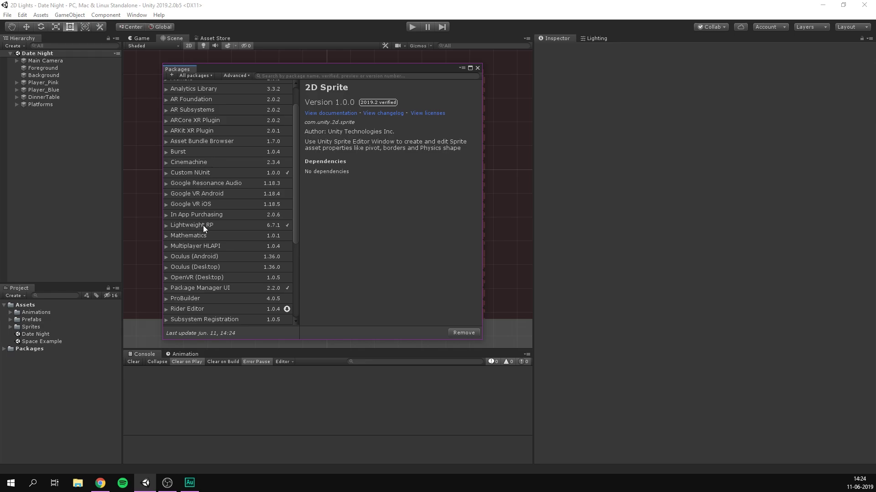
{"action": "left_click", "coordinate": [214, 226]}
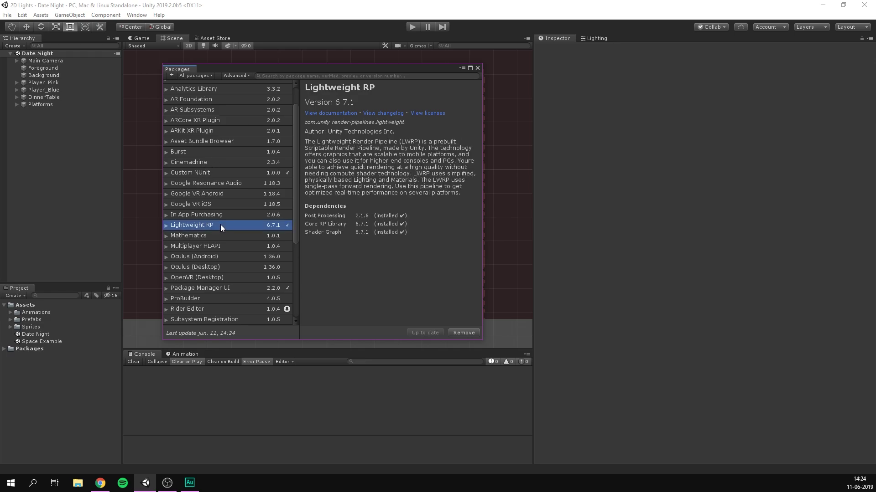
{"action": "left_click", "coordinate": [166, 225]}
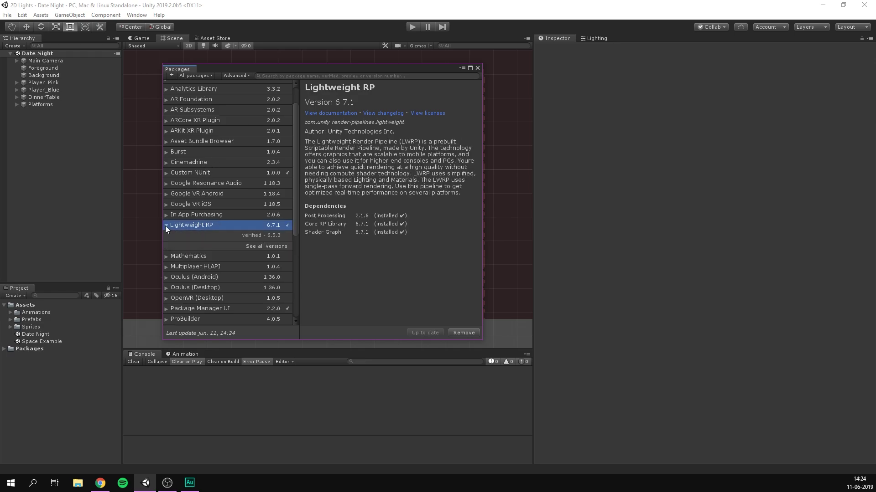
{"action": "left_click", "coordinate": [272, 247]}
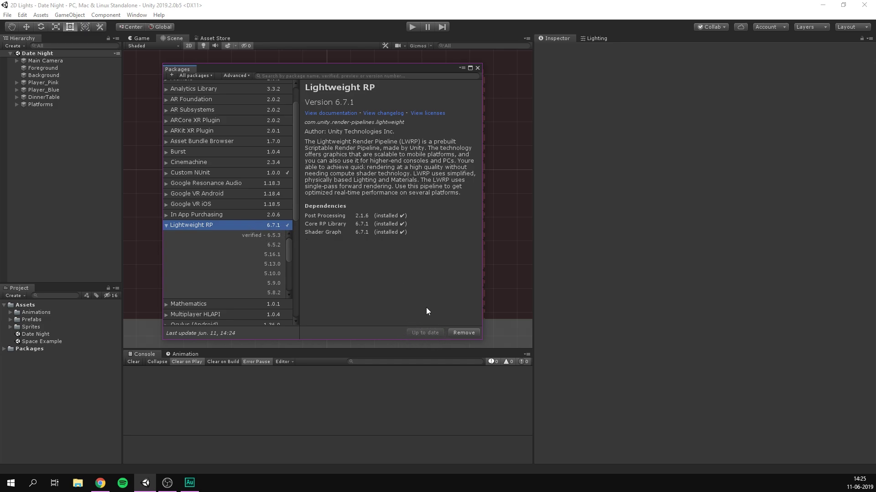
{"action": "left_click", "coordinate": [477, 68]}
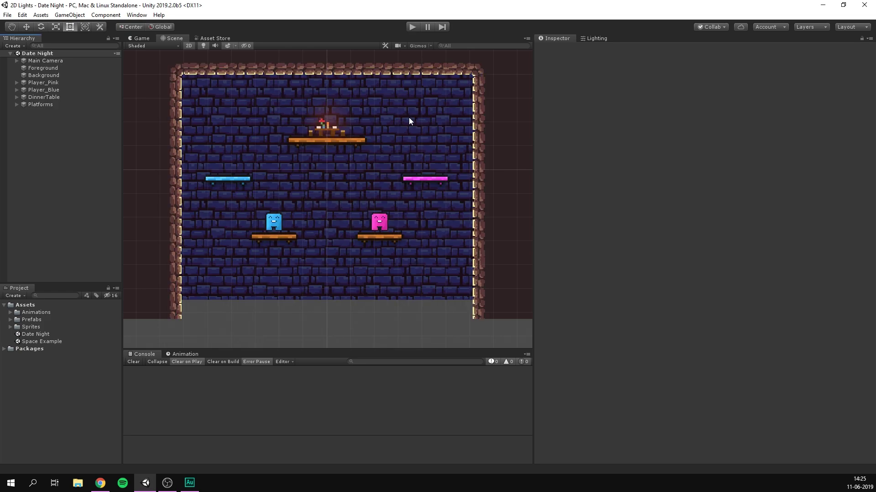
- Show the Graphics page of Project Settings
{"action": "left_click", "coordinate": [22, 15]}
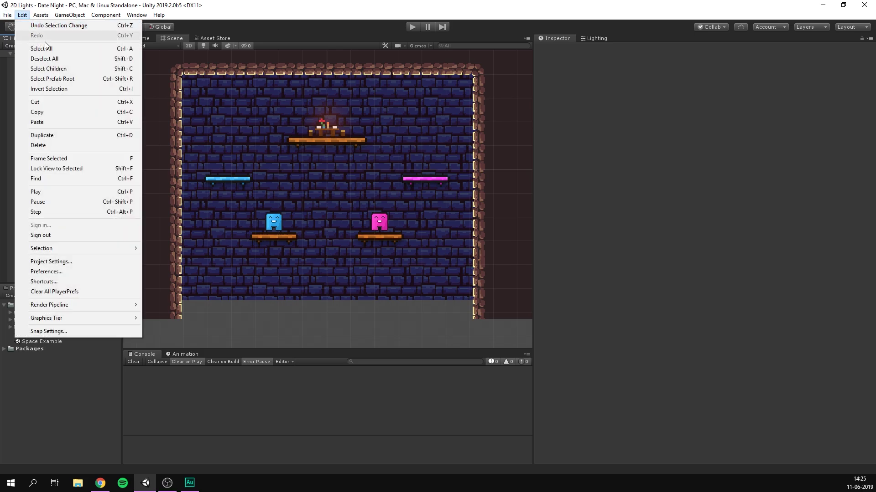
{"action": "left_click", "coordinate": [75, 263]}
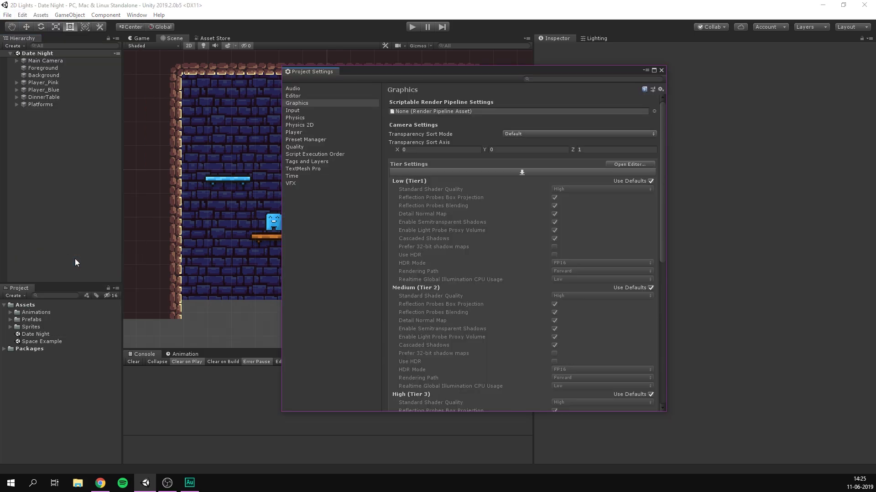
{"action": "left_click", "coordinate": [314, 104]}
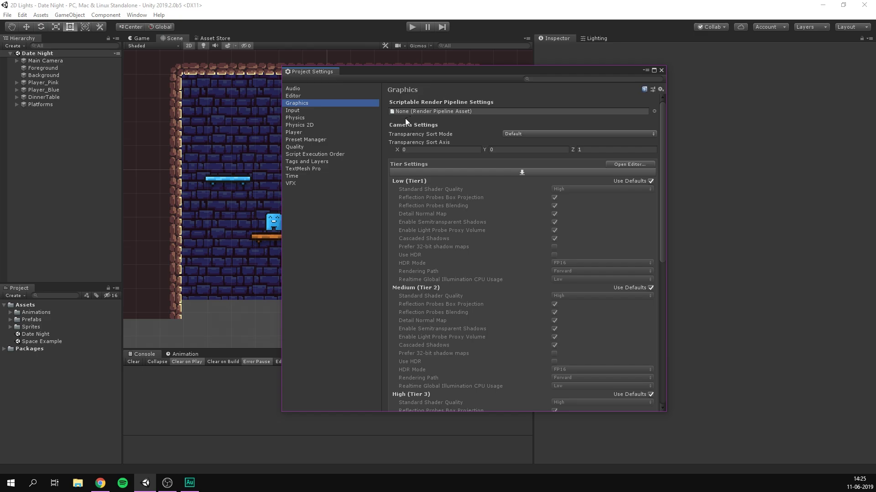
- Create a Lightweight pipeline asset named 'LWRP Asset' and assign it as the scriptable render pipeline
{"action": "left_click", "coordinate": [17, 298]}
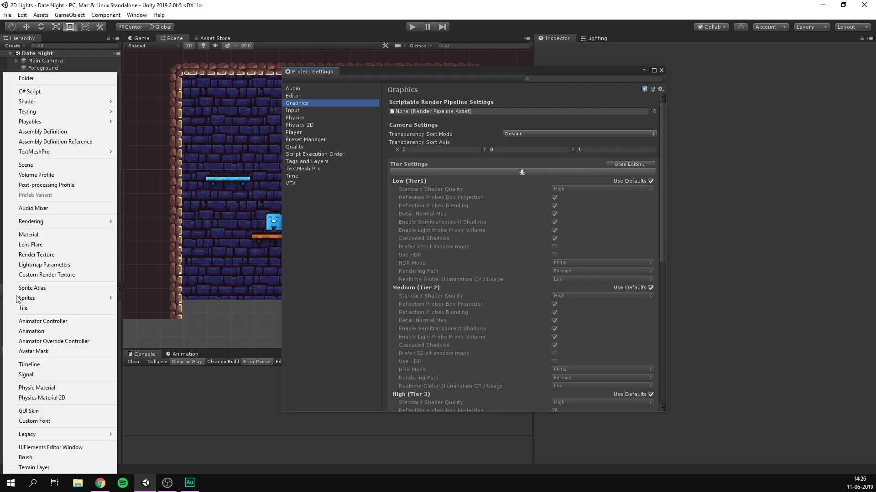
{"action": "mouse_move", "coordinate": [57, 221]}
{"action": "mouse_move", "coordinate": [156, 223]}
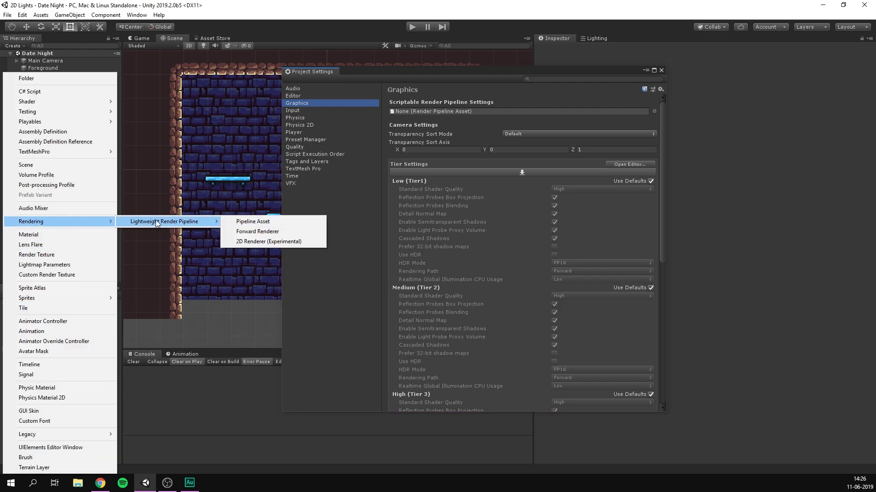
{"action": "left_click", "coordinate": [281, 224]}
{"action": "type", "text": "L"}
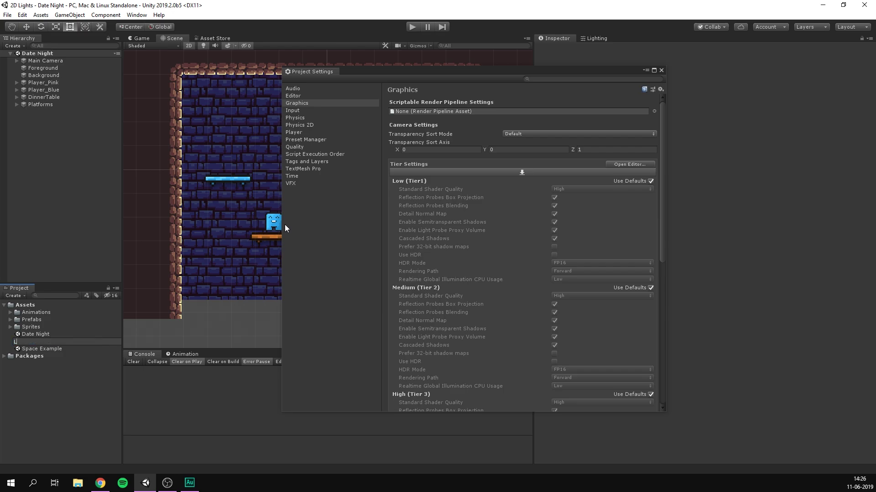
{"action": "type", "text": "WRP Asset"}
{"action": "key", "text": "Return"}
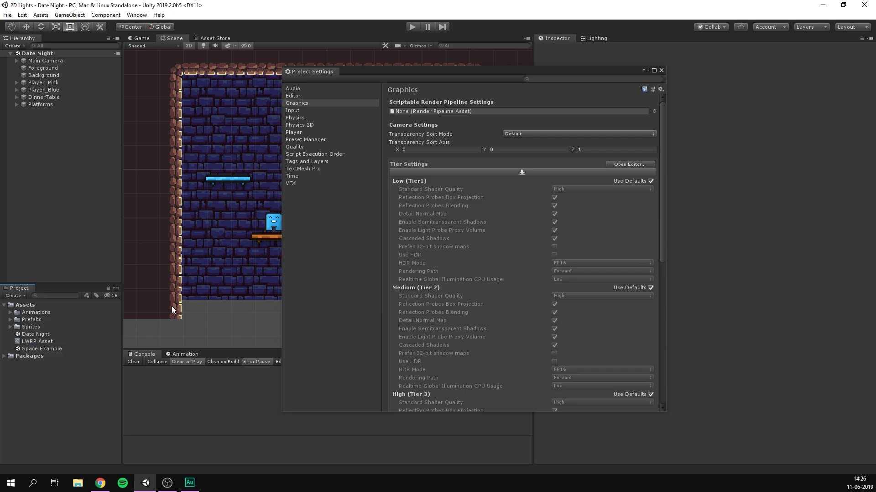
{"action": "left_click_drag", "start_coordinate": [25, 343], "coordinate": [426, 113]}
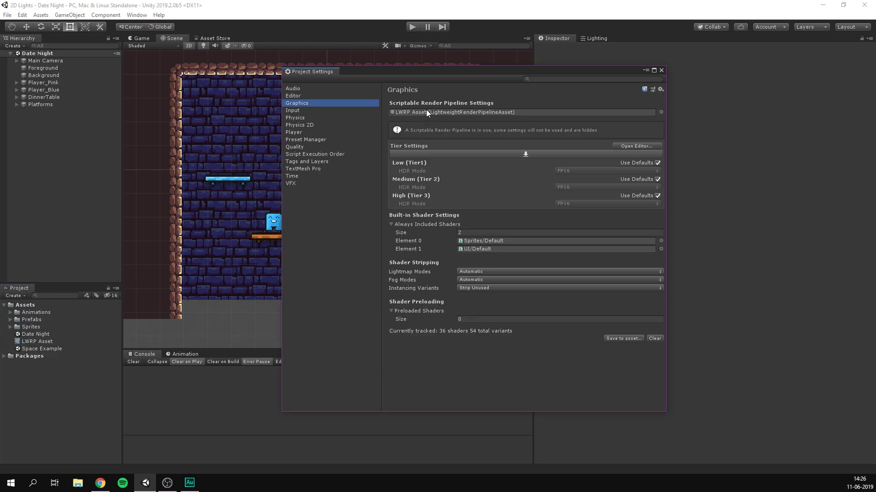
- Close Project Settings and set LWRP Asset's Renderer Type to Custom, using ForwardRendererData
{"action": "left_click", "coordinate": [660, 70]}
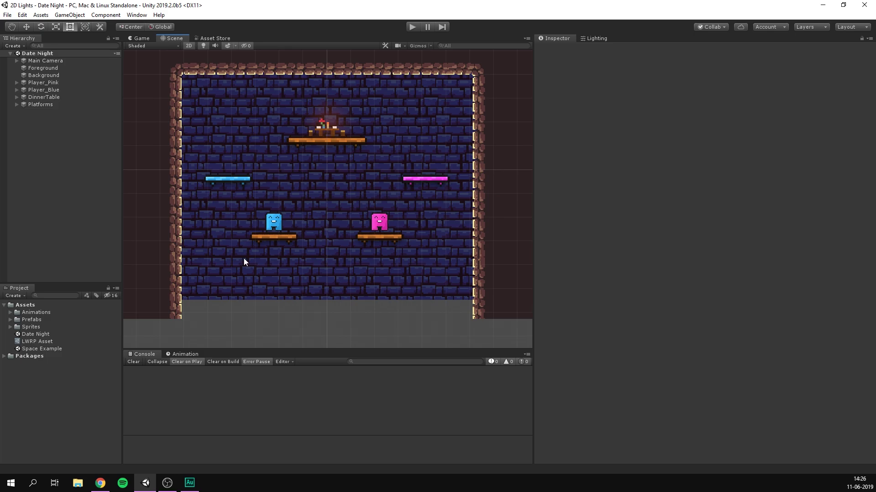
{"action": "left_click", "coordinate": [40, 342]}
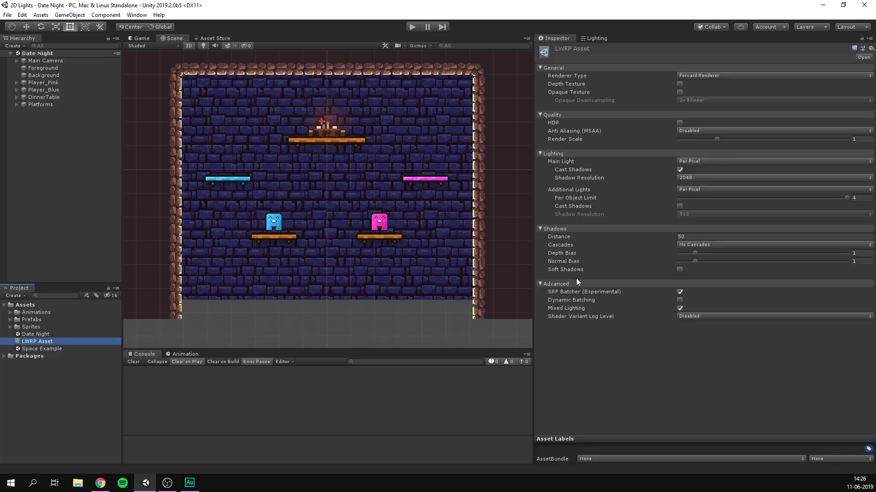
{"action": "mouse_move", "coordinate": [593, 95]}
{"action": "left_click", "coordinate": [721, 75]}
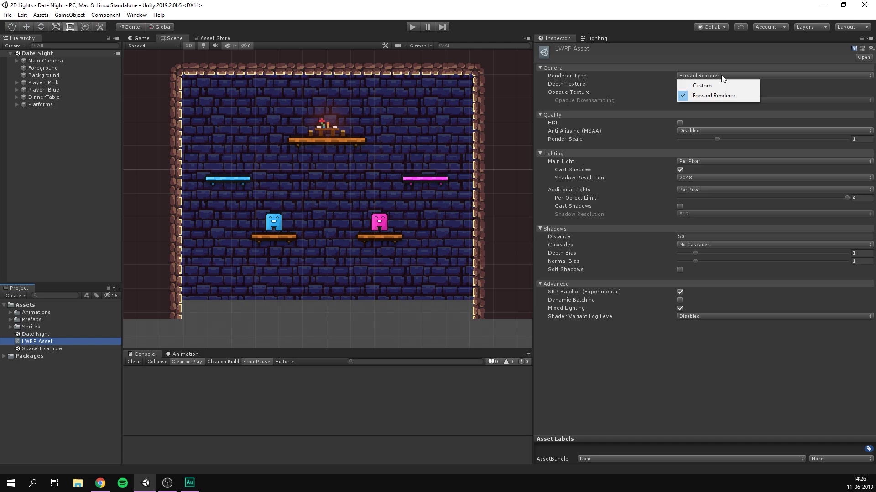
{"action": "left_click", "coordinate": [716, 87]}
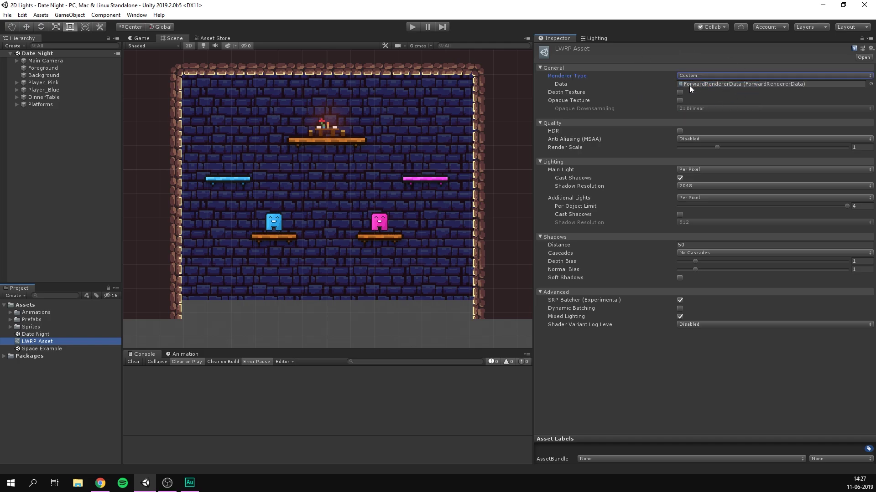
{"action": "mouse_move", "coordinate": [640, 83]}
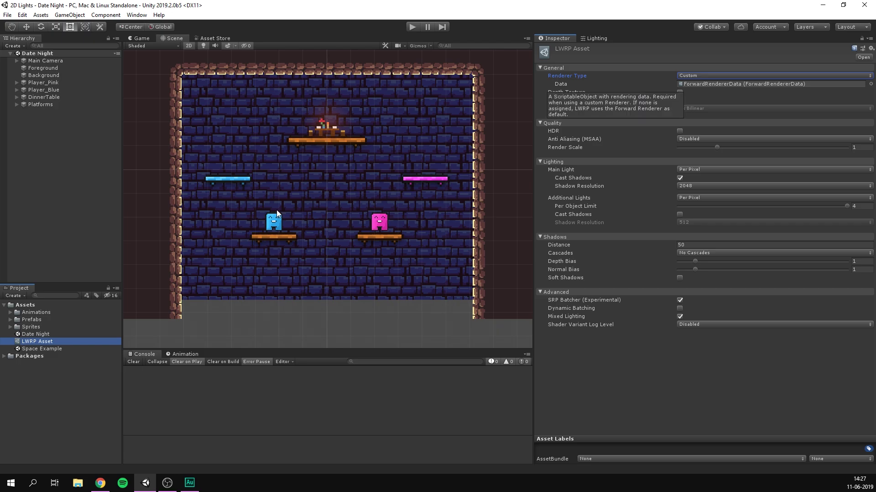
- Create a Lightweight 2D Renderer data asset named '2D Renderer'
{"action": "left_click", "coordinate": [15, 295]}
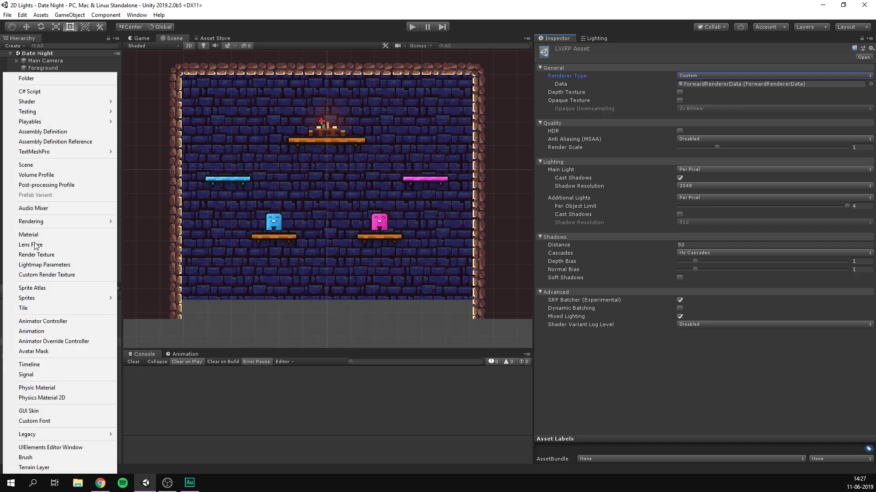
{"action": "mouse_move", "coordinate": [53, 221]}
{"action": "mouse_move", "coordinate": [165, 224]}
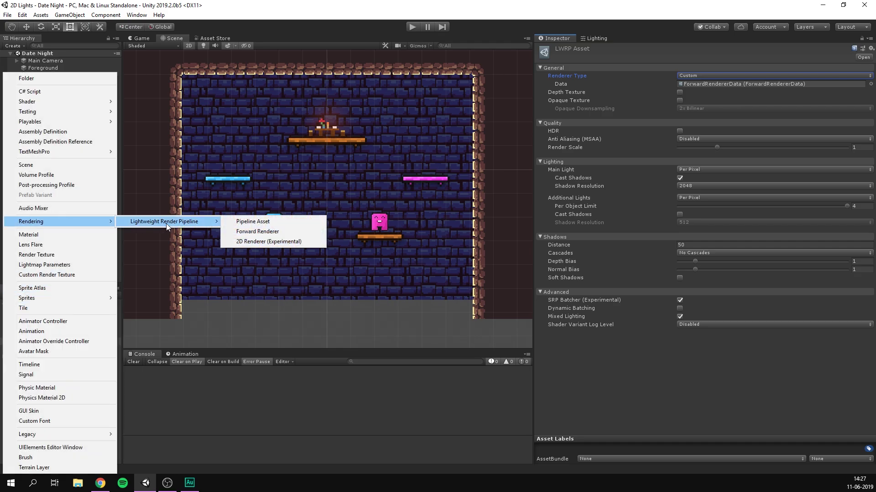
{"action": "left_click", "coordinate": [270, 242]}
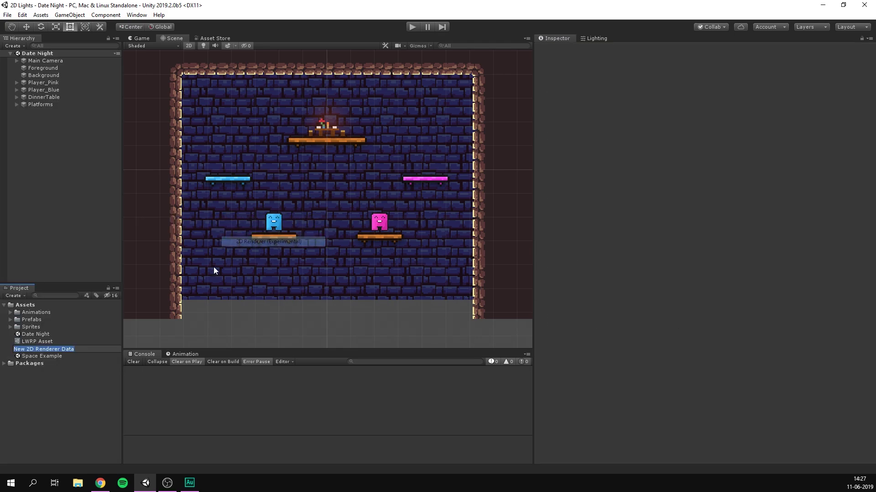
{"action": "type", "text": "2D Renderer"}
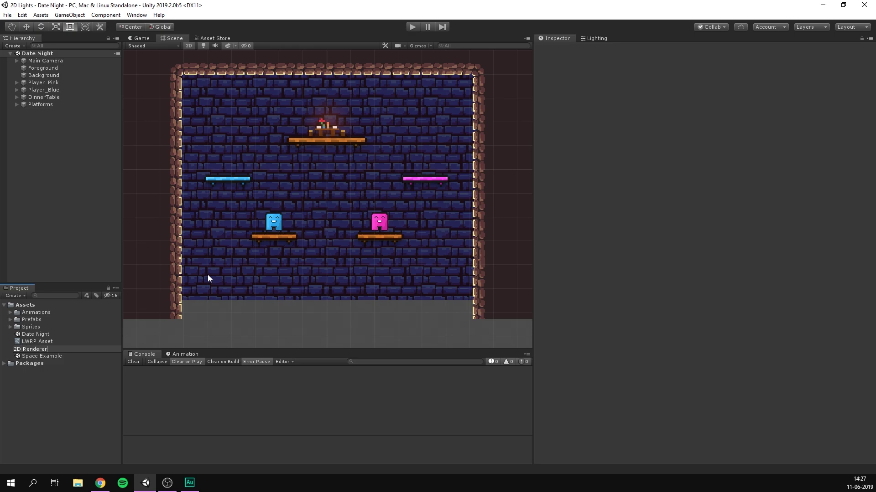
{"action": "key", "text": "Return"}
- Assign 2D Renderer as the LWRP Asset's renderer Data, replacing ForwardRendererData
{"action": "left_click", "coordinate": [29, 349]}
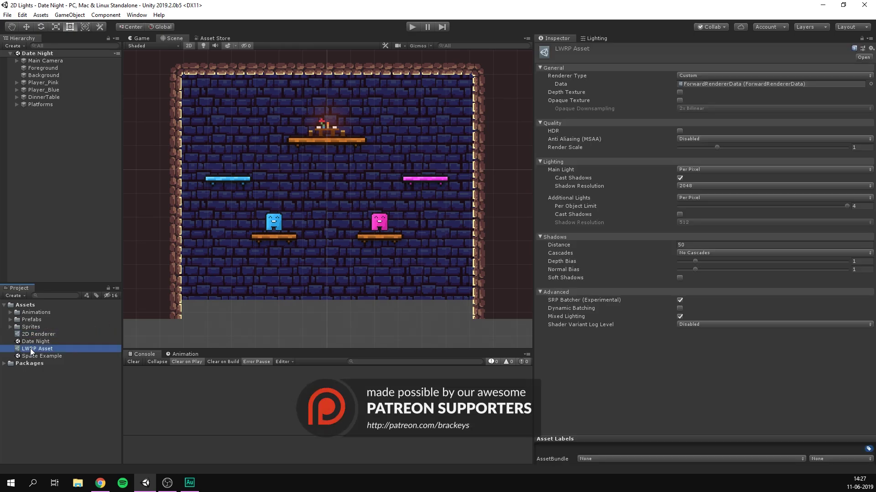
{"action": "left_click", "coordinate": [27, 334]}
{"action": "left_click_drag", "start_coordinate": [27, 333], "coordinate": [709, 85]}
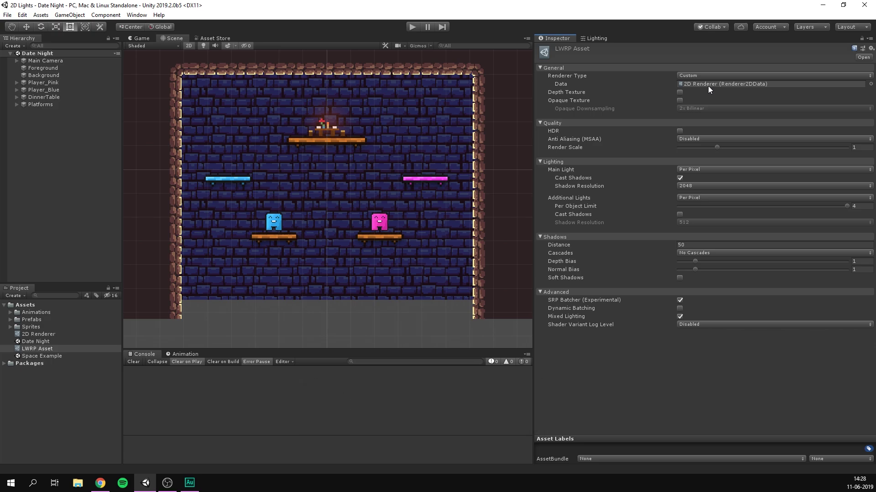
{"action": "left_click", "coordinate": [129, 146]}
{"action": "key", "text": "q"}
{"action": "left_click_drag", "start_coordinate": [274, 136], "coordinate": [269, 142]}
{"action": "key", "text": "t"}
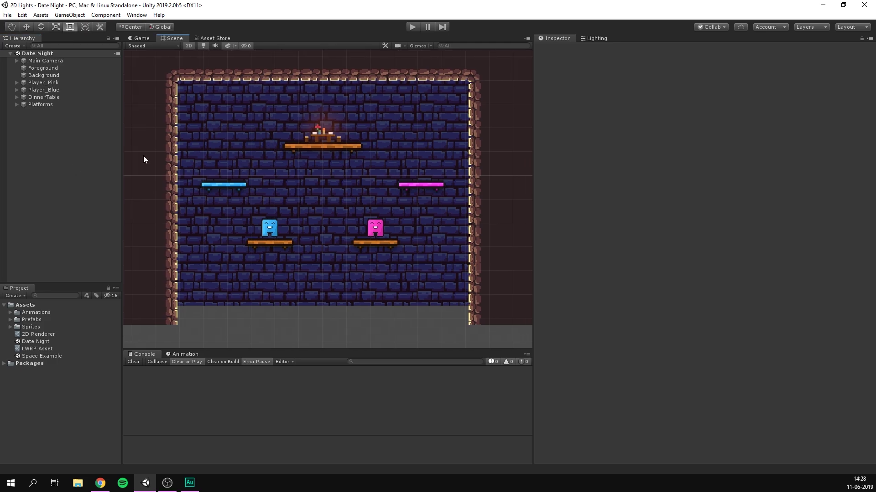
- Check the Background's material, then drop Platform_Uncolored from Sprites into the scene centre
{"action": "left_click", "coordinate": [57, 69]}
{"action": "left_click", "coordinate": [57, 75]}
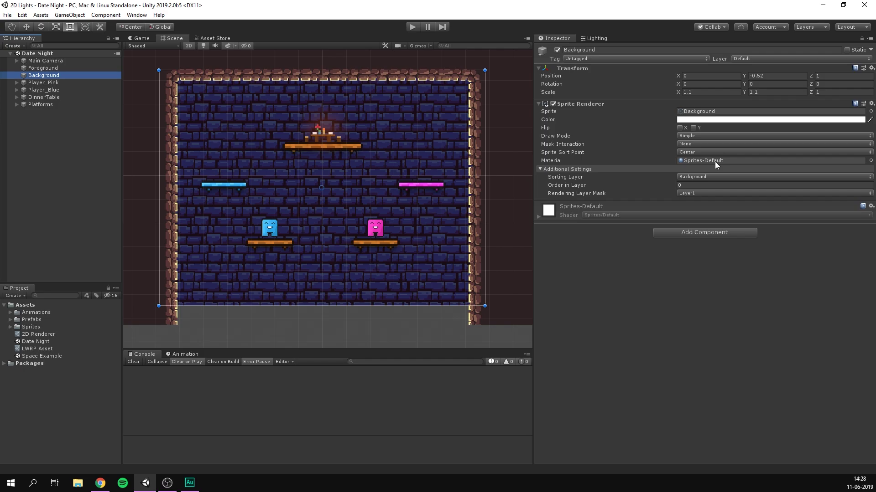
{"action": "left_click", "coordinate": [35, 269]}
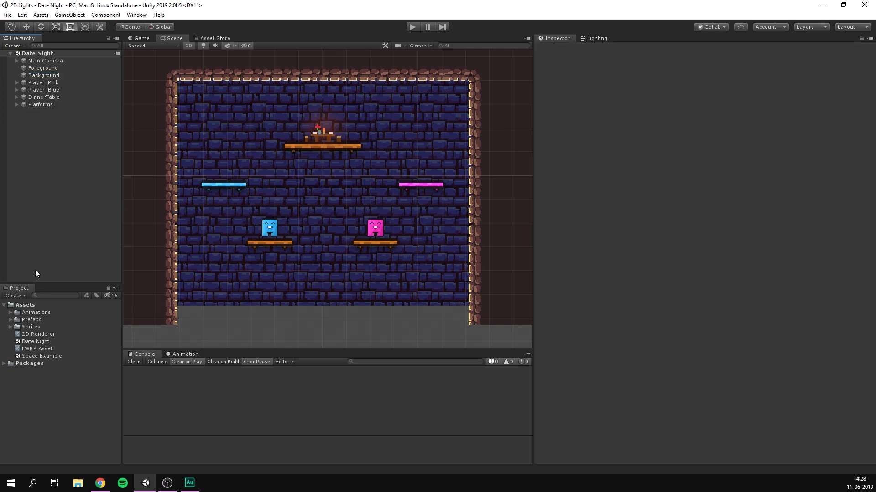
{"action": "left_click", "coordinate": [10, 327]}
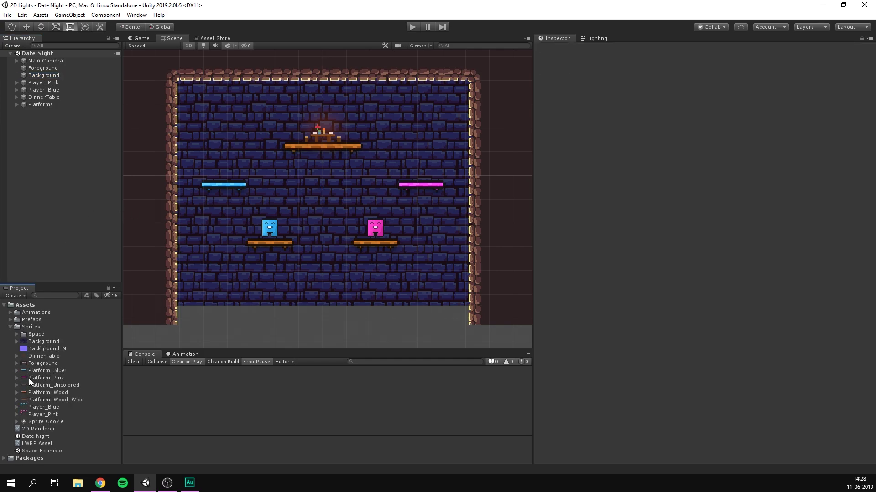
{"action": "left_click_drag", "start_coordinate": [33, 386], "coordinate": [264, 221]}
{"action": "left_click_drag", "start_coordinate": [331, 192], "coordinate": [325, 197]}
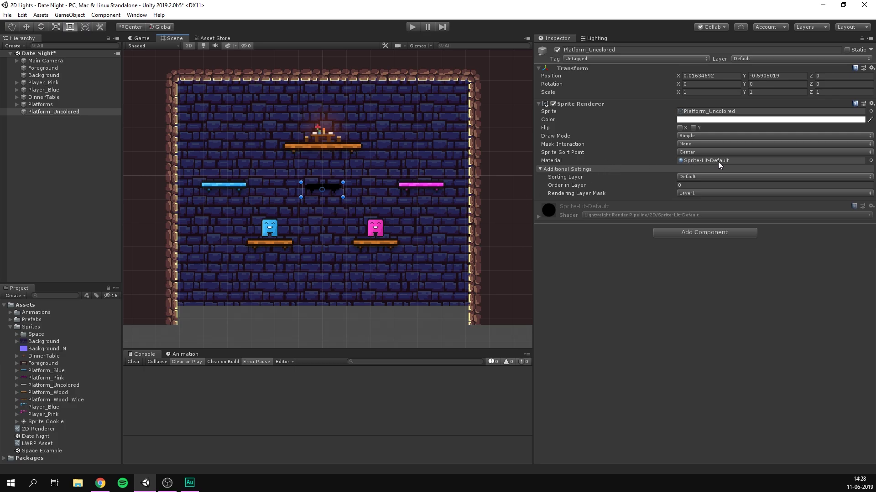
{"action": "left_click", "coordinate": [46, 177]}
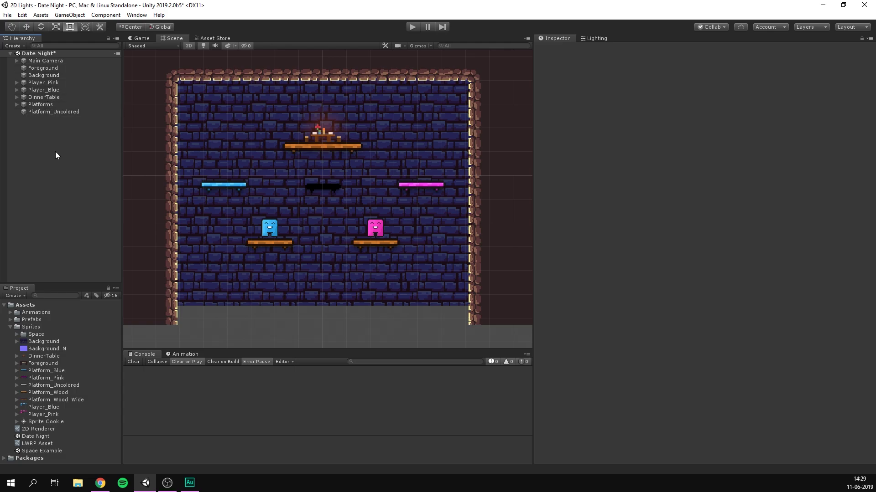
- Run Upgrade Scene to 2D Renderer, confirm with Proceed, and clear the Console
{"action": "left_click", "coordinate": [22, 14]}
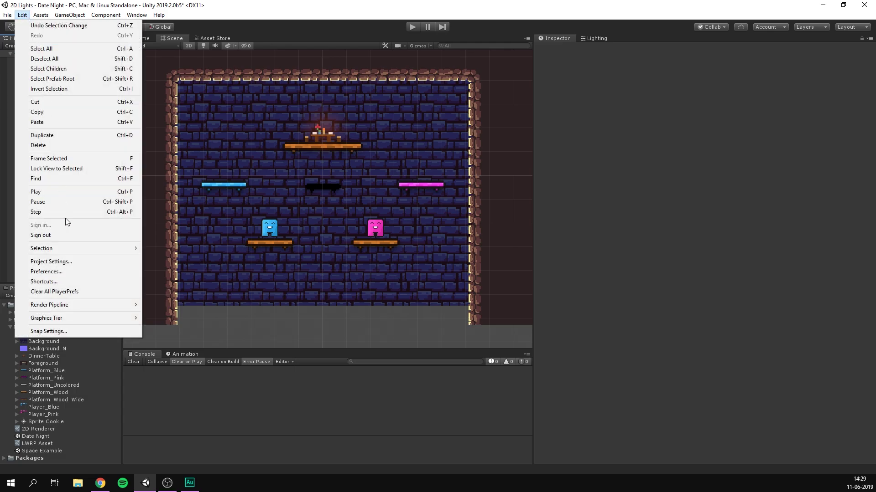
{"action": "mouse_move", "coordinate": [87, 304]}
{"action": "mouse_move", "coordinate": [198, 306]}
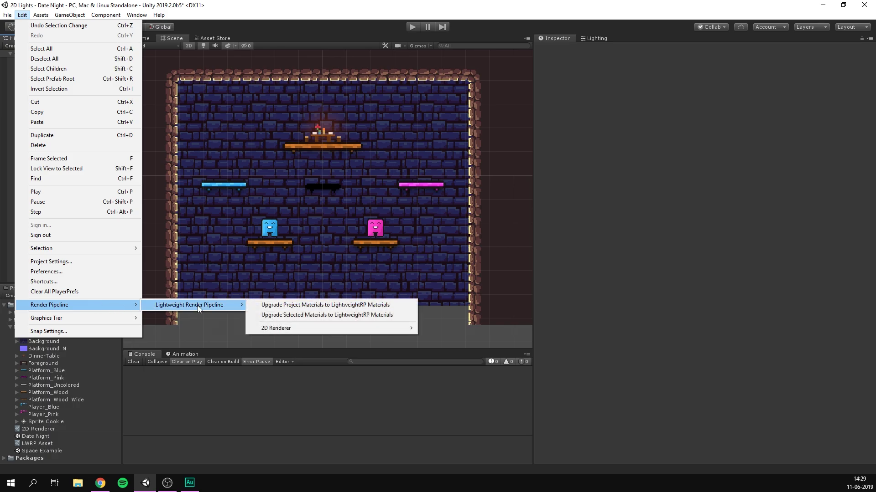
{"action": "mouse_move", "coordinate": [300, 328]}
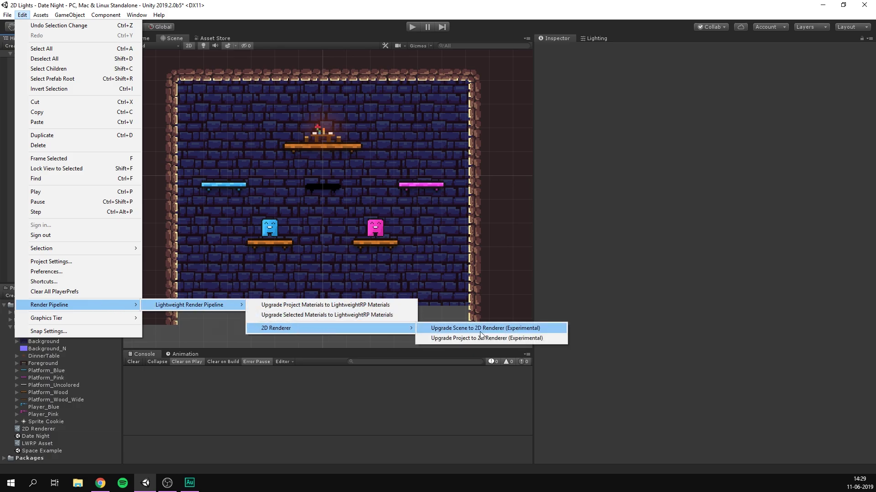
{"action": "left_click", "coordinate": [495, 329]}
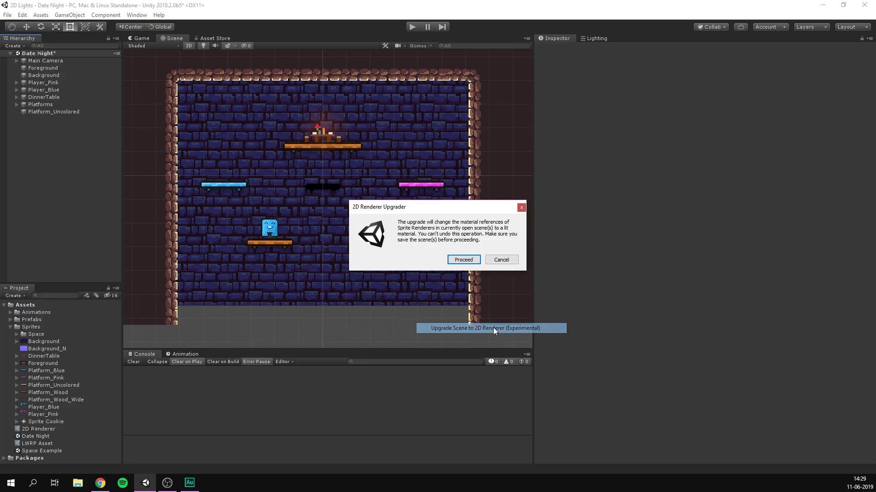
{"action": "left_click", "coordinate": [466, 258]}
{"action": "scroll", "coordinate": [311, 390], "scroll_direction": "down", "scroll_amount": 3}
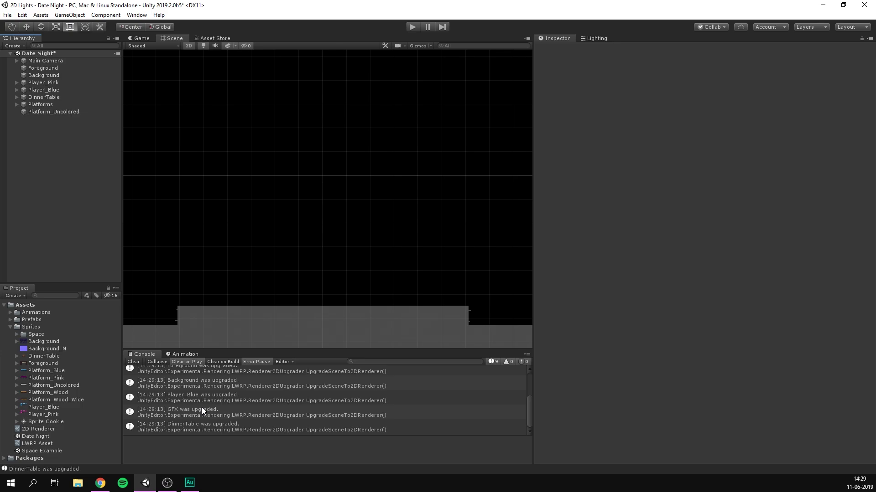
{"action": "left_click", "coordinate": [133, 362]}
{"action": "scroll", "coordinate": [345, 171], "scroll_direction": "down", "scroll_amount": 5}
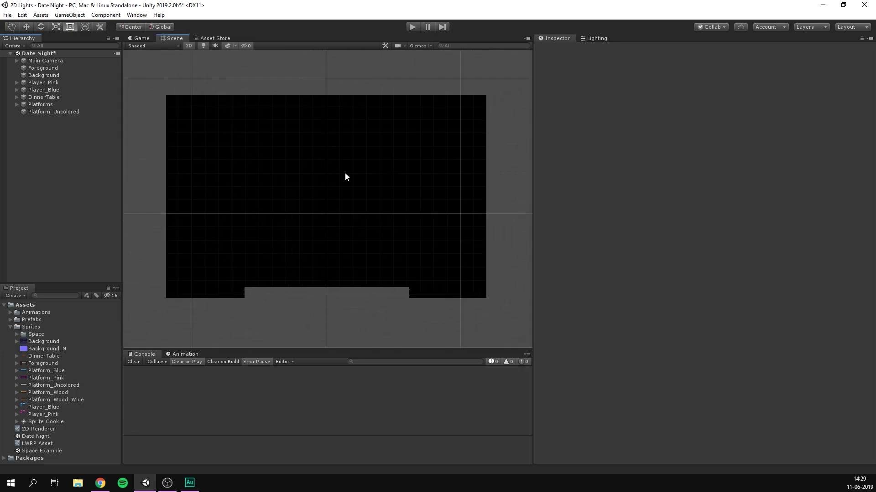
{"action": "scroll", "coordinate": [345, 176], "scroll_direction": "down", "scroll_amount": 1}
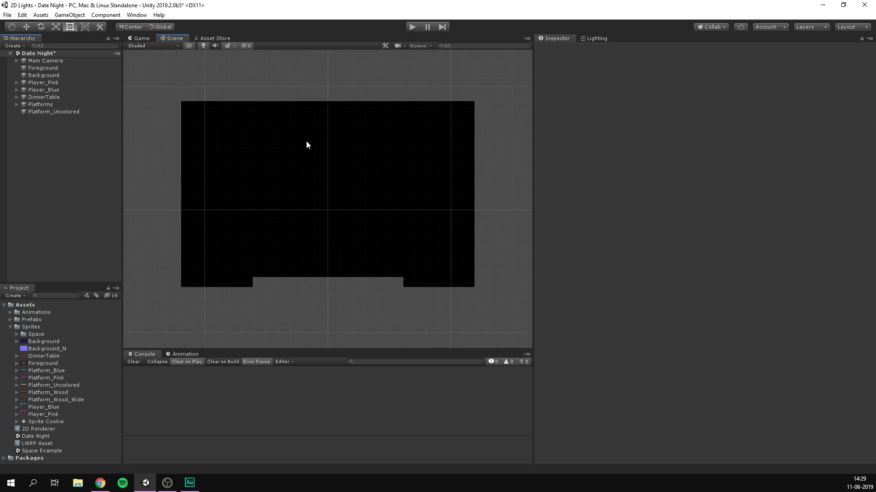
{"action": "left_click", "coordinate": [68, 176]}
- Add a Point Light 2D at the dinner table and widen its outer radius to about 3.95
{"action": "right_click", "coordinate": [61, 165]}
{"action": "mouse_move", "coordinate": [104, 291]}
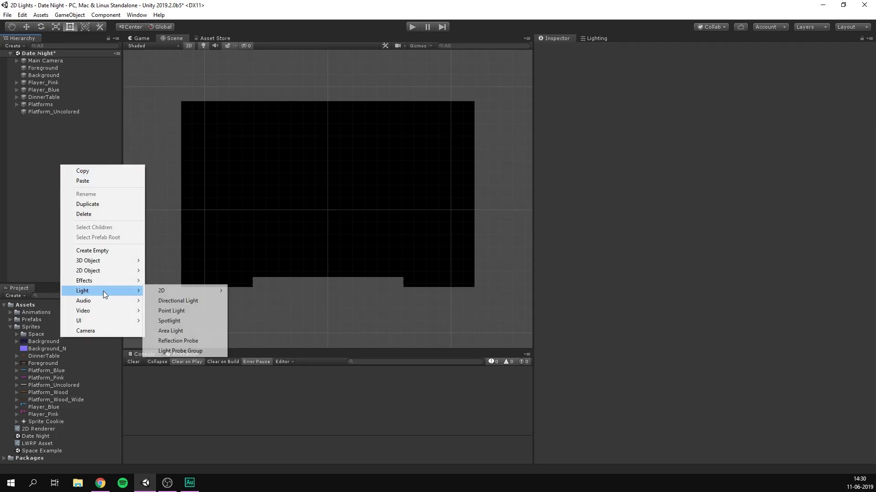
{"action": "mouse_move", "coordinate": [183, 294]}
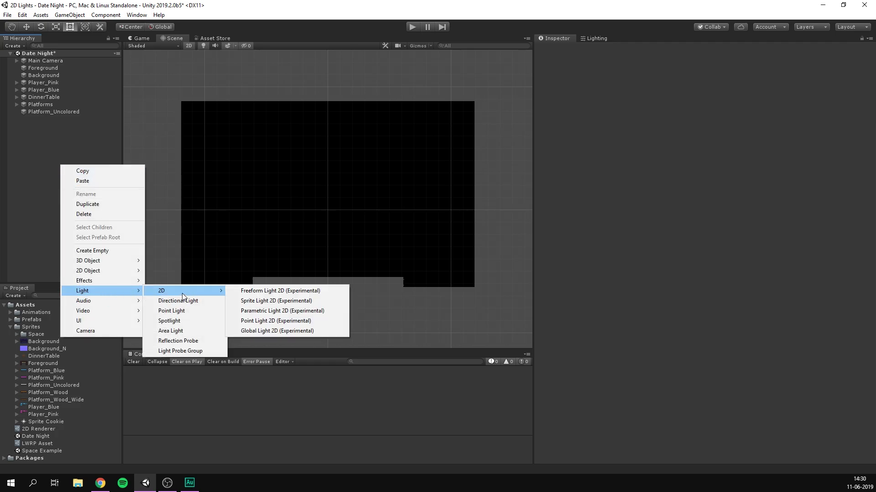
{"action": "left_click", "coordinate": [272, 322]}
{"action": "scroll", "coordinate": [355, 216], "scroll_direction": "up", "scroll_amount": 5}
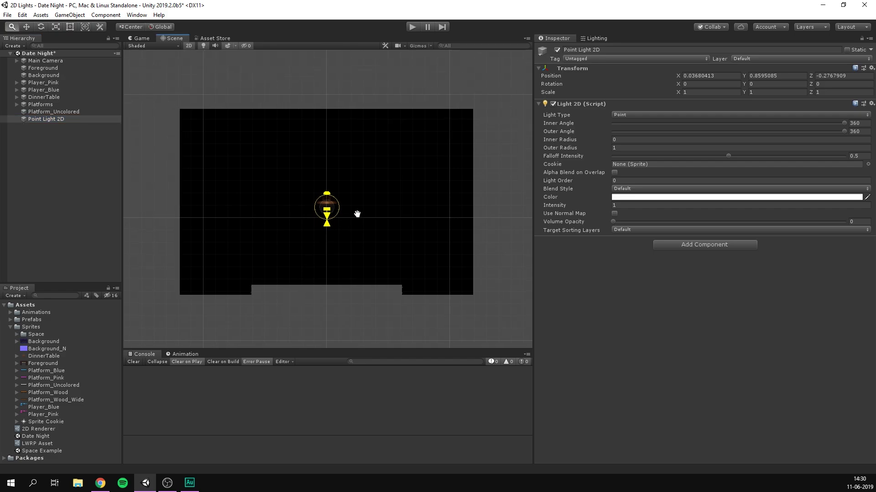
{"action": "middle_click_drag", "start_coordinate": [345, 217], "coordinate": [380, 225]}
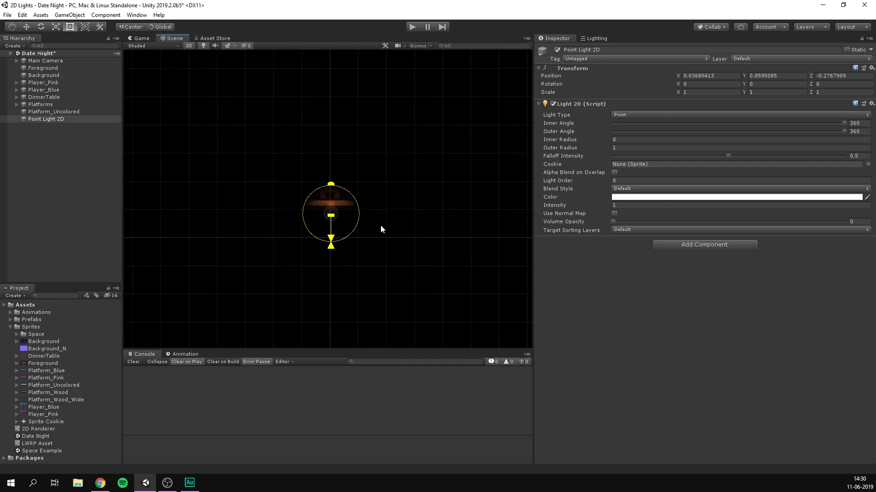
{"action": "left_click_drag", "start_coordinate": [331, 185], "coordinate": [333, 96]}
{"action": "scroll", "coordinate": [437, 137], "scroll_direction": "down", "scroll_amount": 5}
{"action": "middle_click_drag", "start_coordinate": [433, 144], "coordinate": [397, 155]}
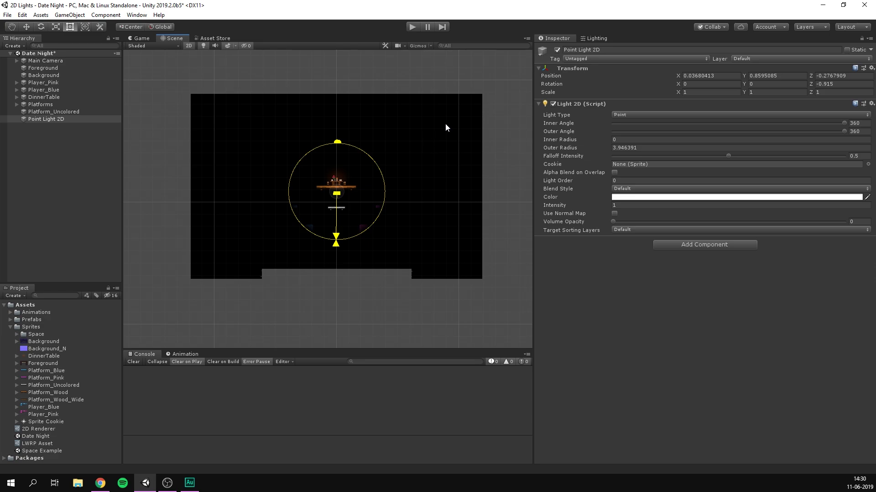
- Make the point light target all sorting layers and move it above the dinner table
{"action": "left_click", "coordinate": [621, 231]}
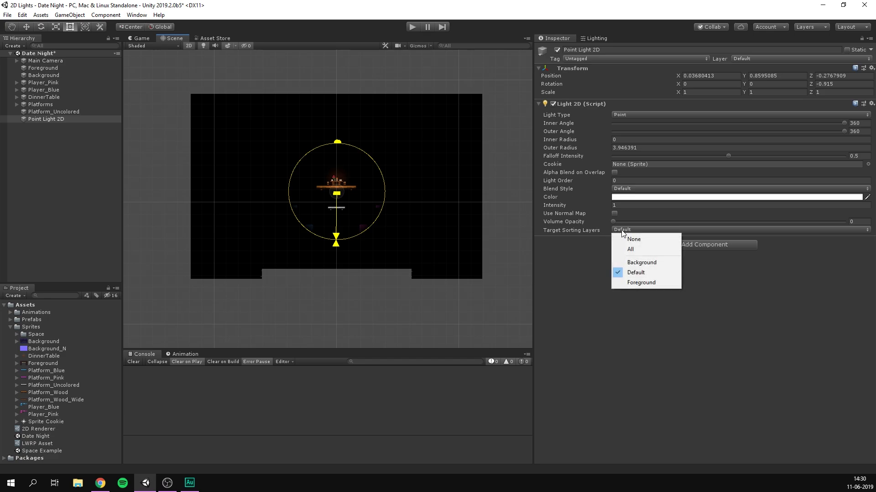
{"action": "left_click", "coordinate": [638, 252]}
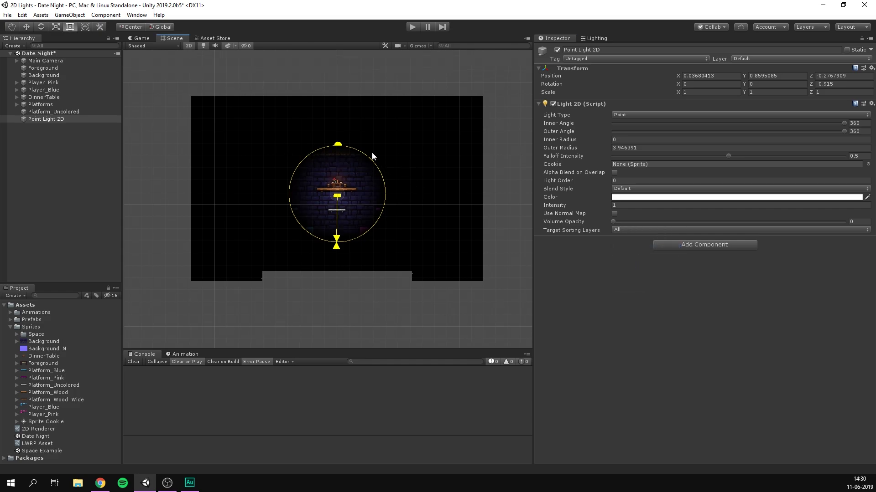
{"action": "middle_click_drag", "start_coordinate": [399, 161], "coordinate": [397, 160]}
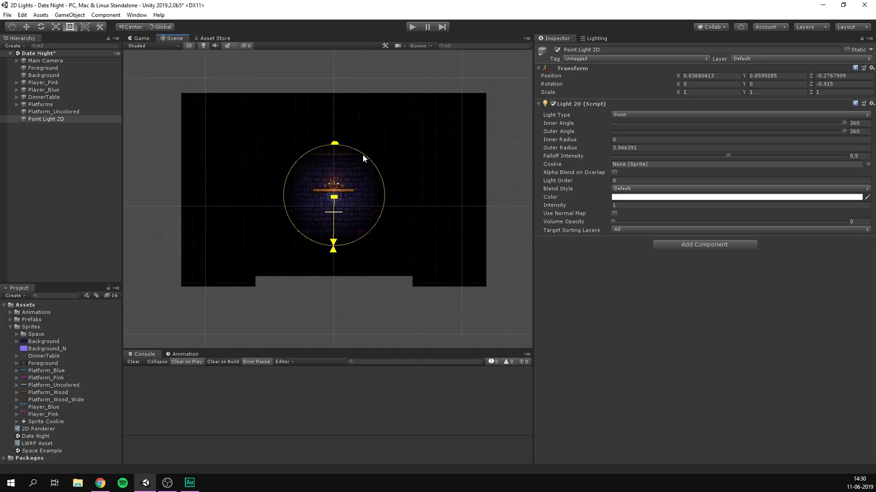
{"action": "scroll", "coordinate": [363, 154], "scroll_direction": "up", "scroll_amount": 4}
{"action": "scroll", "coordinate": [384, 168], "scroll_direction": "down", "scroll_amount": 2}
{"action": "middle_click_drag", "start_coordinate": [416, 157], "coordinate": [375, 179]}
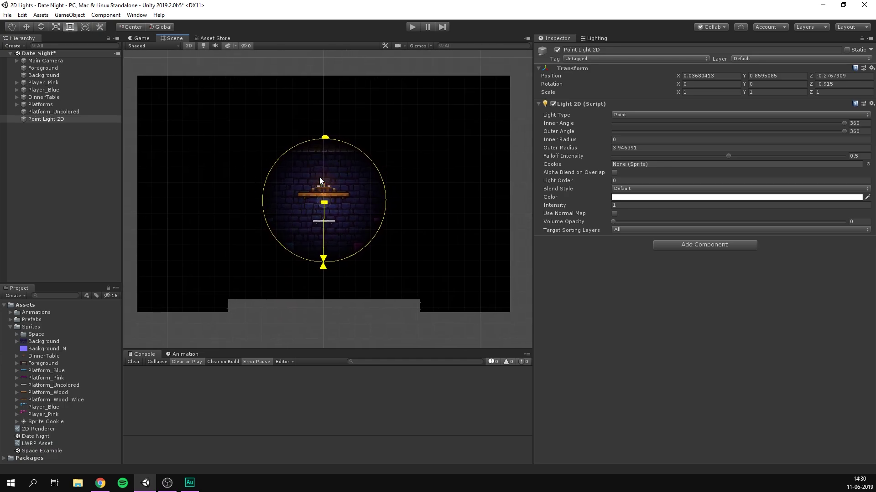
{"action": "key", "text": "w"}
{"action": "left_click_drag", "start_coordinate": [330, 197], "coordinate": [329, 179]}
- Set the point light's outer radius to about 5.14, falloff 0.645, and intensity 1.7
{"action": "left_click_drag", "start_coordinate": [571, 149], "coordinate": [593, 144]}
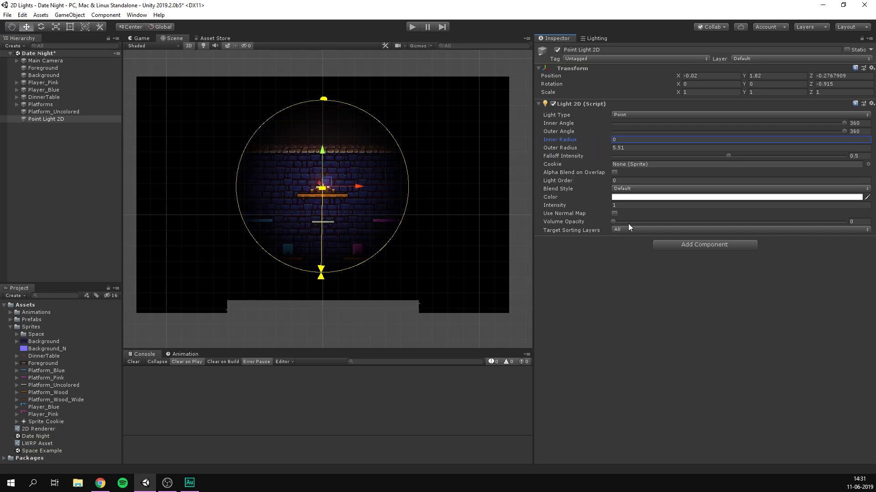
{"action": "left_click_drag", "start_coordinate": [727, 156], "coordinate": [762, 157]}
{"action": "mouse_move", "coordinate": [325, 98]}
{"action": "left_mouse_down"}
{"action": "mouse_move", "coordinate": [332, 83]}
{"action": "mouse_move", "coordinate": [327, 104]}
{"action": "left_mouse_up"}
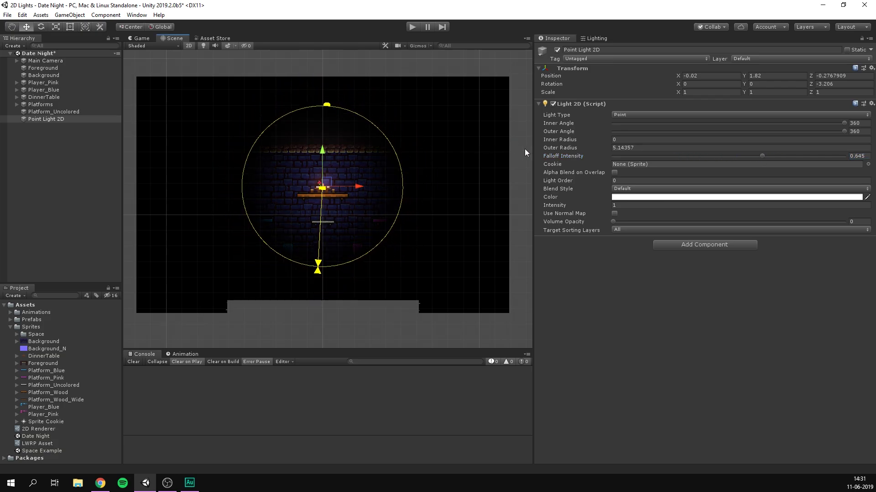
{"action": "left_click_drag", "start_coordinate": [557, 205], "coordinate": [571, 207]}
- Tint the point light warm peach (FFBD97) and view the lit scene in the Game view
{"action": "left_click", "coordinate": [619, 199]}
{"action": "left_click", "coordinate": [187, 223]}
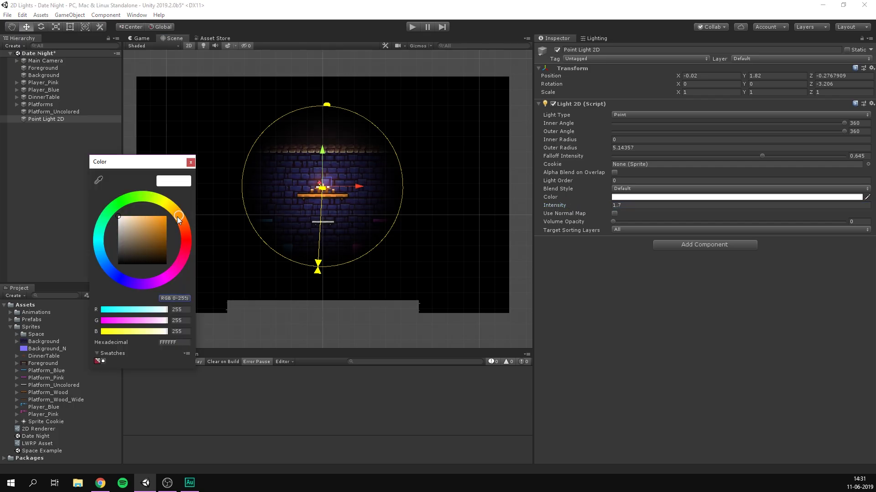
{"action": "left_click", "coordinate": [138, 216]}
{"action": "left_click_drag", "start_coordinate": [139, 216], "coordinate": [139, 211]}
{"action": "left_click", "coordinate": [191, 163]}
{"action": "scroll", "coordinate": [345, 156], "scroll_direction": "up", "scroll_amount": 3}
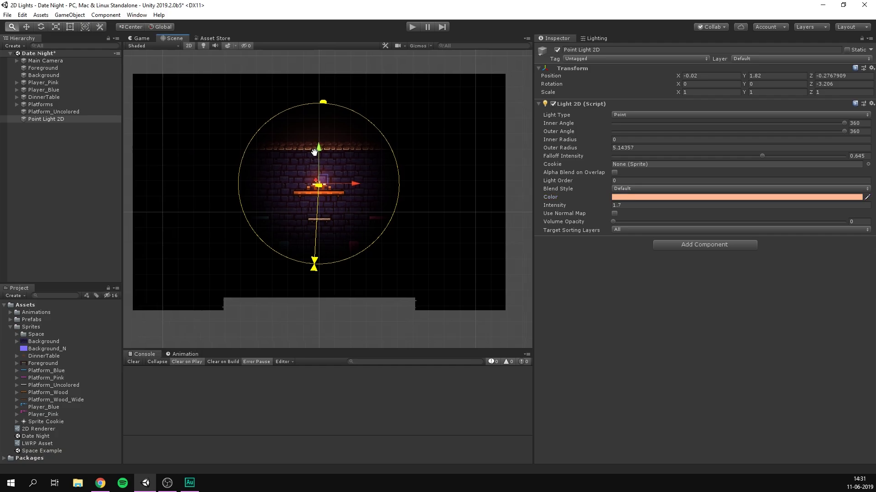
{"action": "left_click", "coordinate": [147, 38]}
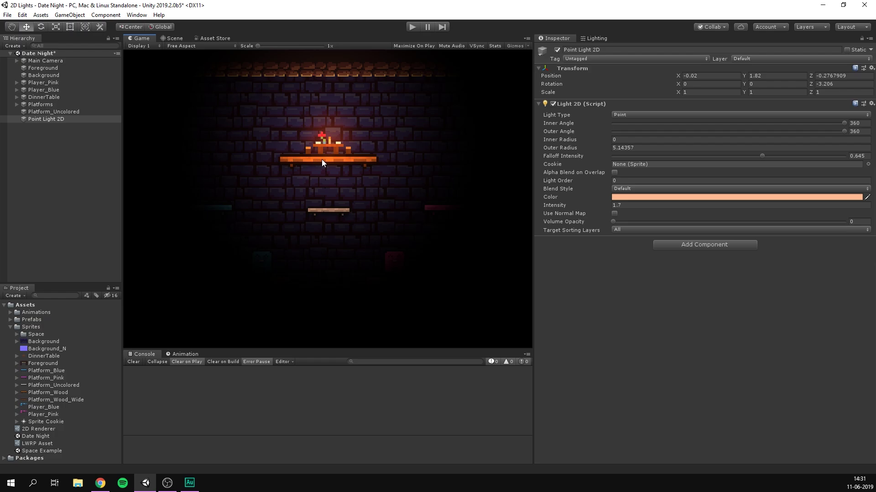
- Add a Global Light 2D with Target Sorting Layers set to All
{"action": "left_click", "coordinate": [67, 152]}
{"action": "right_click", "coordinate": [66, 152]}
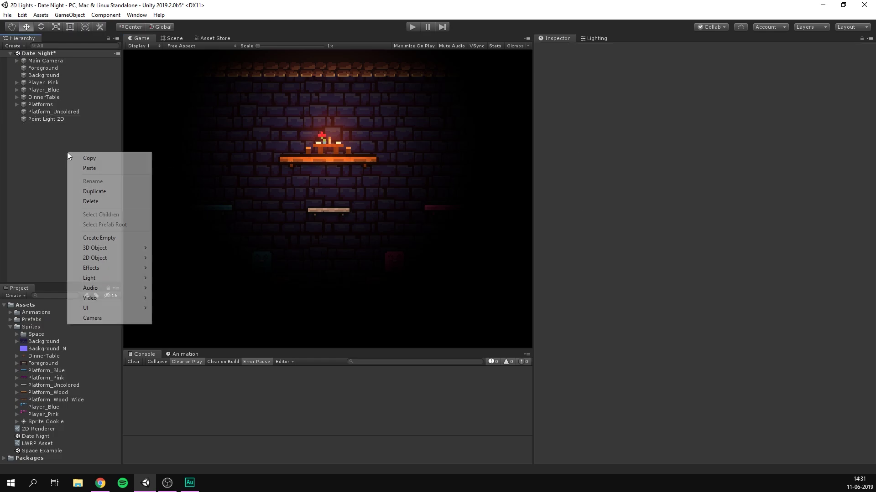
{"action": "mouse_move", "coordinate": [105, 278]}
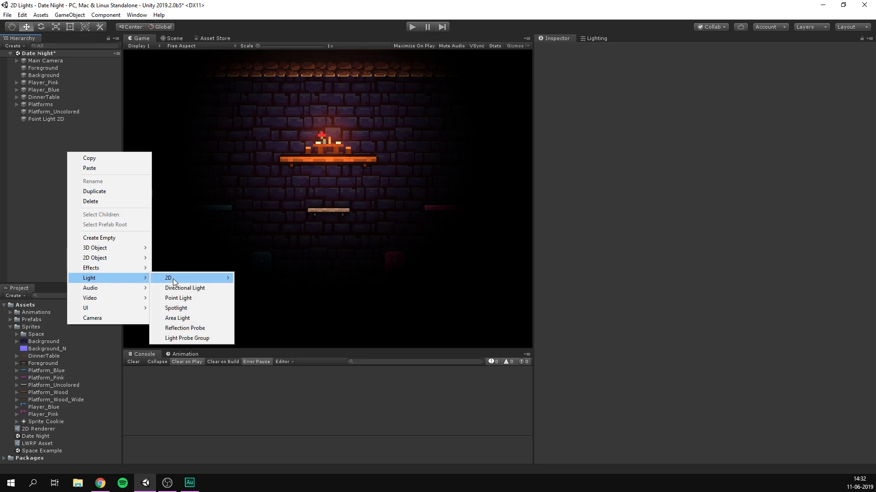
{"action": "mouse_move", "coordinate": [183, 278]}
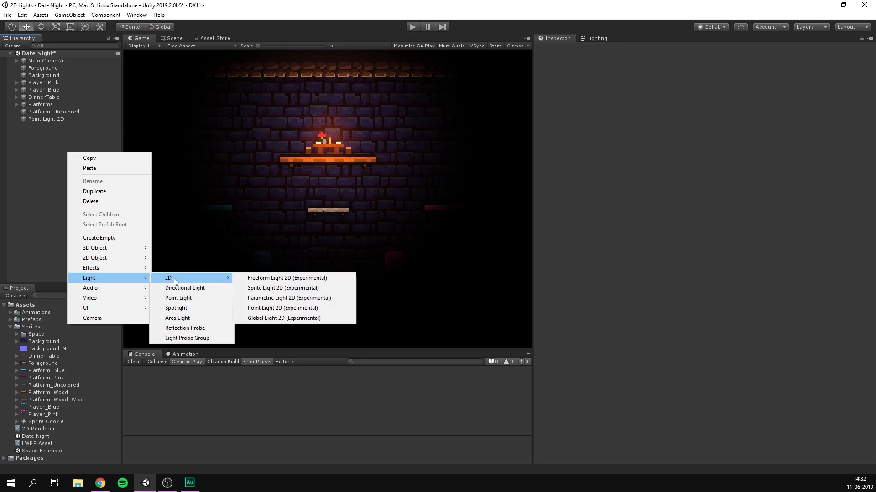
{"action": "left_click", "coordinate": [330, 317]}
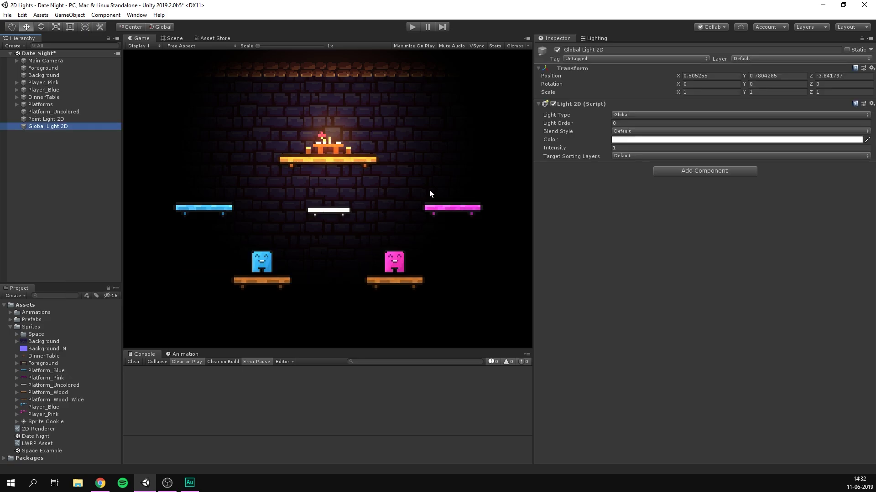
{"action": "left_click", "coordinate": [472, 177]}
{"action": "left_click", "coordinate": [635, 155]}
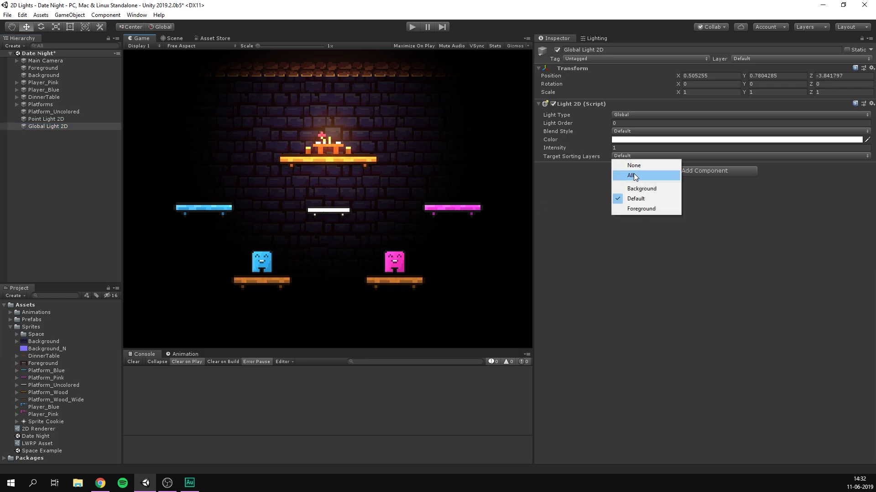
{"action": "left_click", "coordinate": [632, 176]}
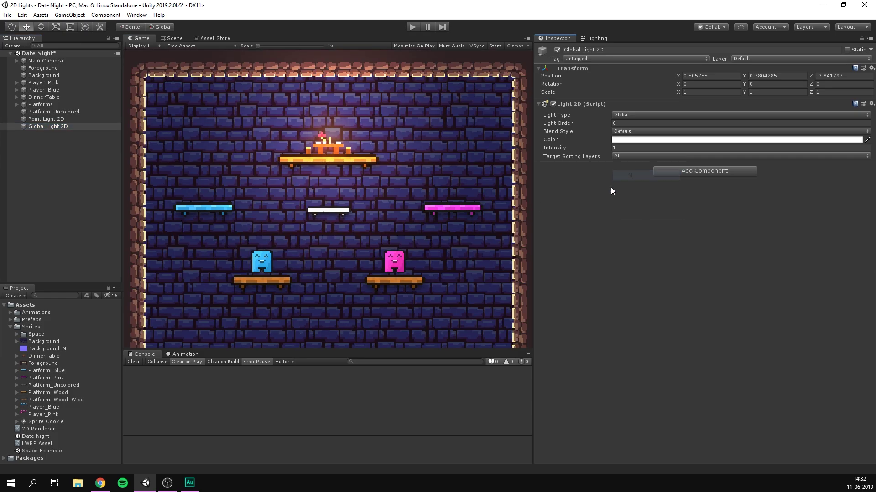
- Set the global light's intensity to 0.3 and colour to muted pink C19EB6
{"action": "left_click", "coordinate": [624, 147]}
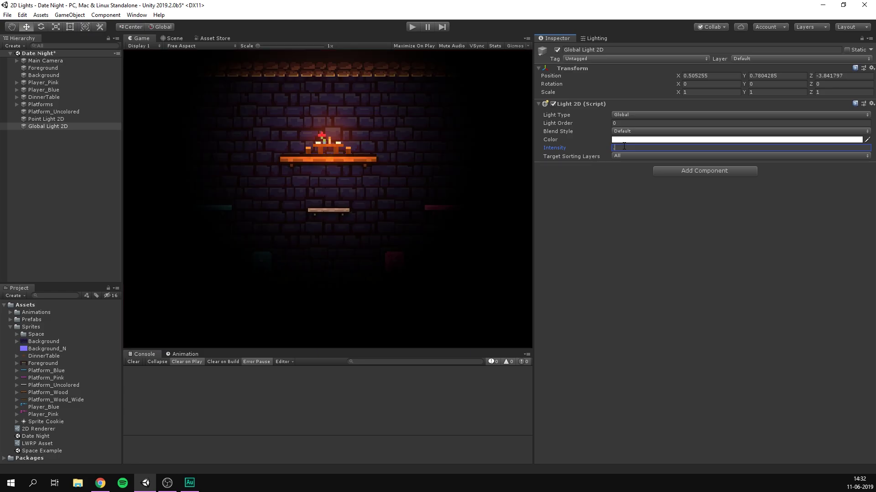
{"action": "type", "text": "3"}
{"action": "left_click", "coordinate": [624, 139]}
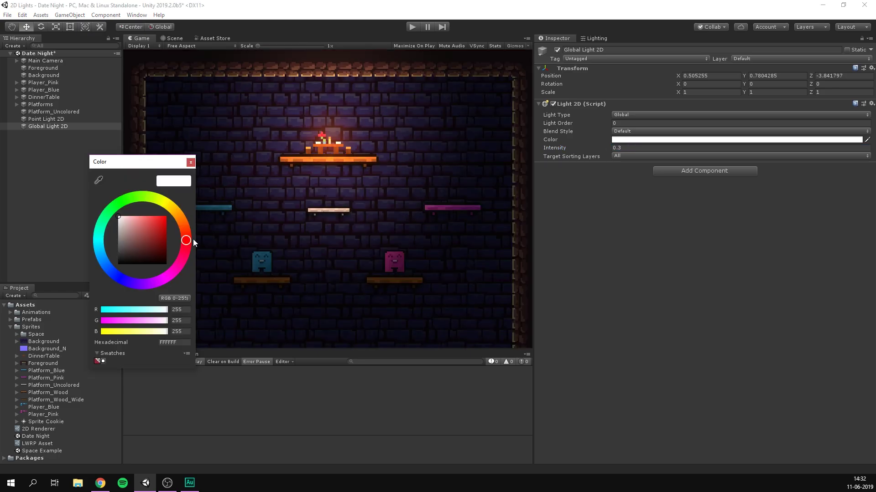
{"action": "left_click_drag", "start_coordinate": [193, 242], "coordinate": [180, 272]}
{"action": "left_click", "coordinate": [127, 229]}
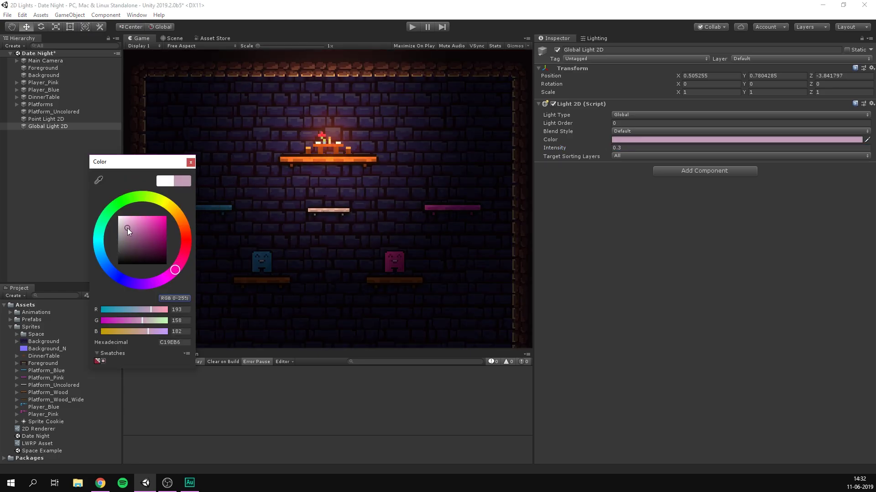
{"action": "left_click", "coordinate": [190, 162]}
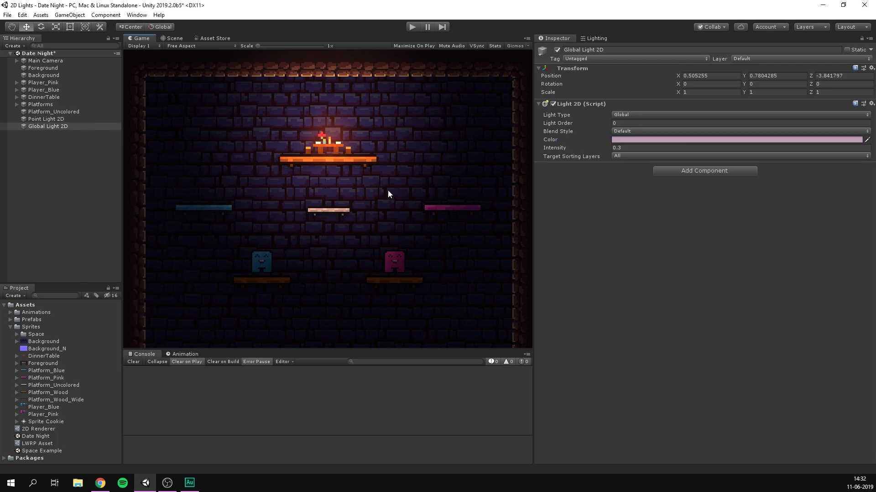
- Save the scene and place a light-blue (81CEEA) Point Light 2D copy over the blue platform
{"action": "key", "text": "ctrl+s"}
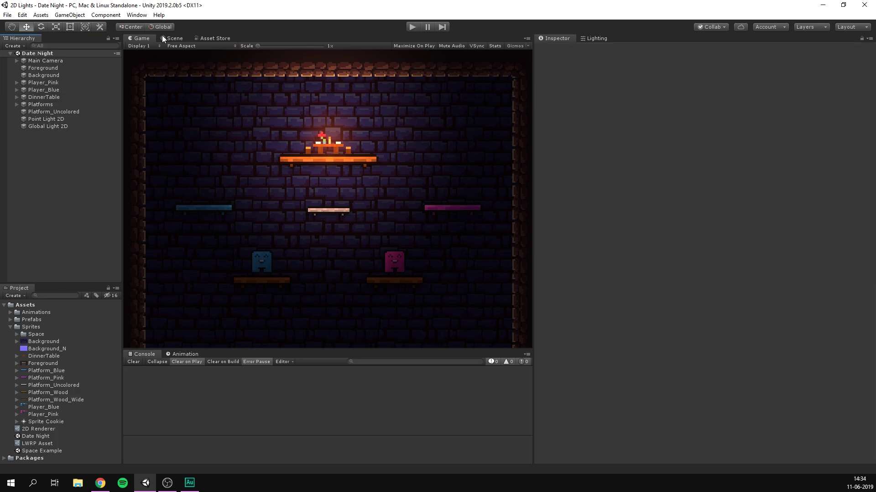
{"action": "left_click", "coordinate": [172, 39]}
{"action": "left_click", "coordinate": [59, 119]}
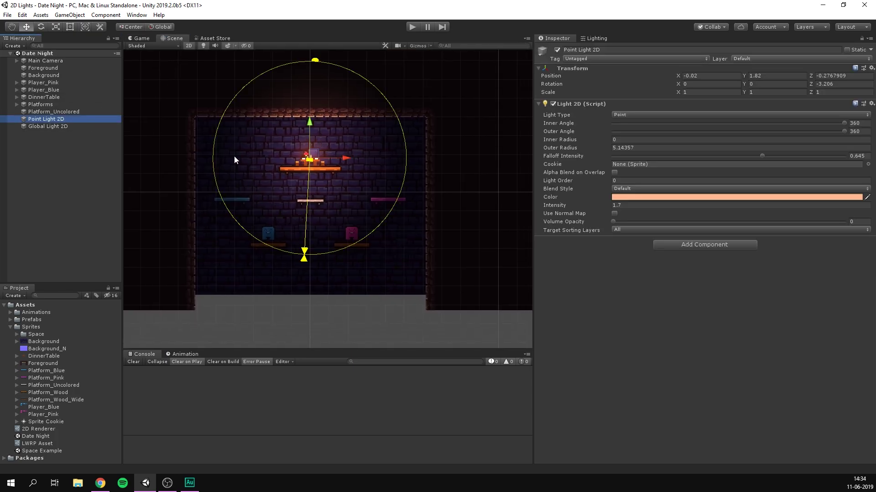
{"action": "key", "text": "ctrl+d"}
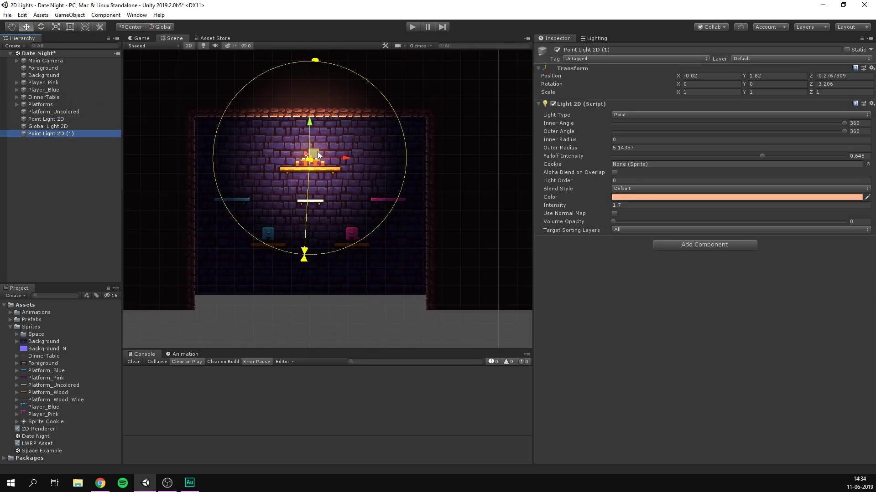
{"action": "left_click_drag", "start_coordinate": [317, 151], "coordinate": [238, 196]}
{"action": "middle_click_drag", "start_coordinate": [239, 196], "coordinate": [265, 190]}
{"action": "left_click", "coordinate": [631, 199]}
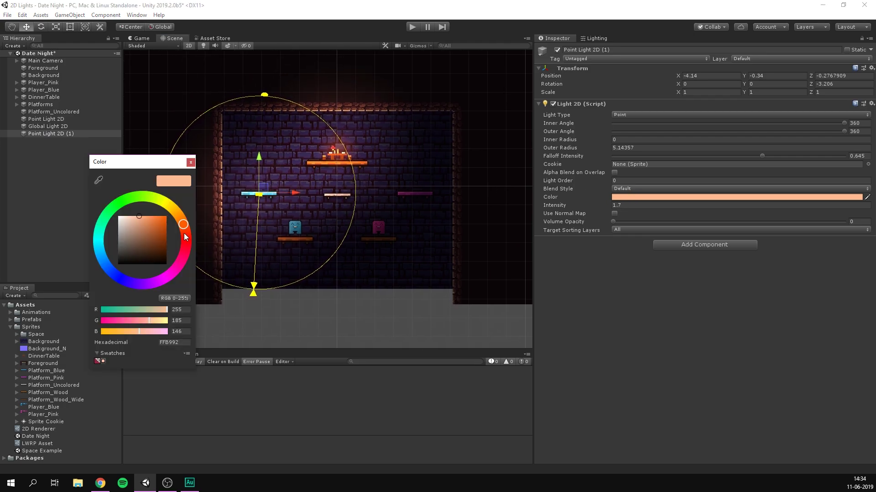
{"action": "left_click_drag", "start_coordinate": [104, 271], "coordinate": [100, 252]}
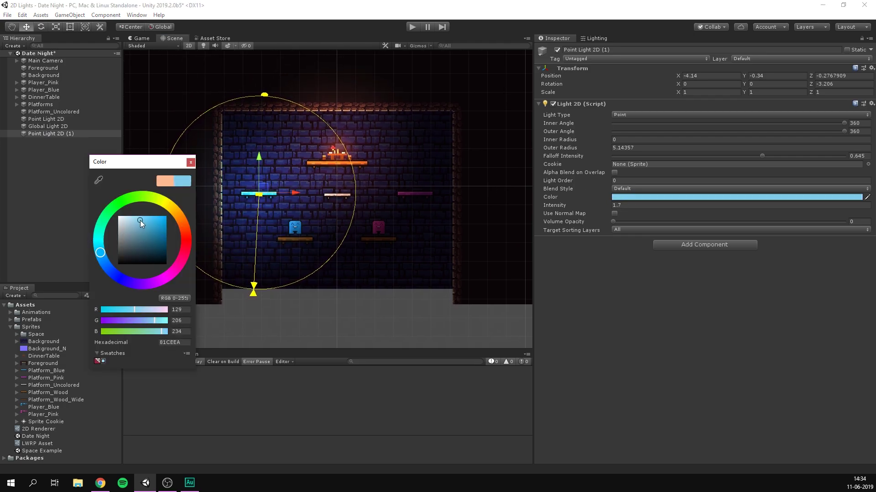
{"action": "left_click_drag", "start_coordinate": [141, 221], "coordinate": [150, 207]}
{"action": "left_click", "coordinate": [139, 39]}
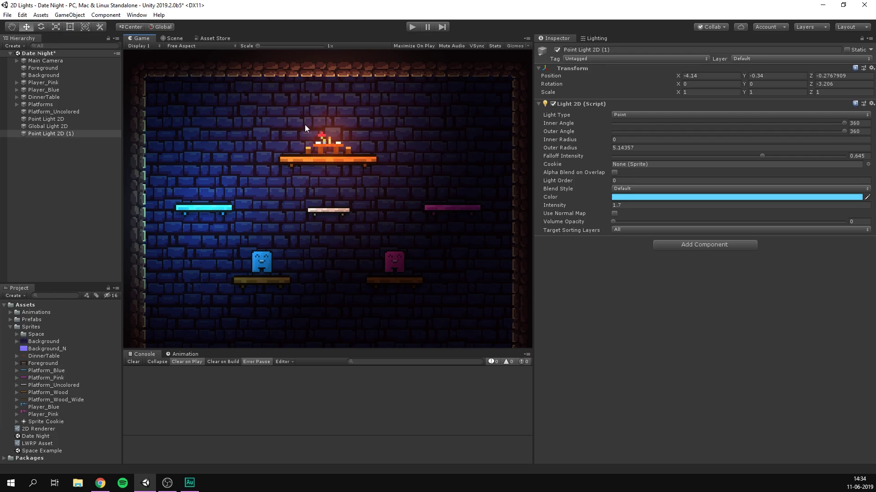
{"action": "left_click", "coordinate": [174, 39]}
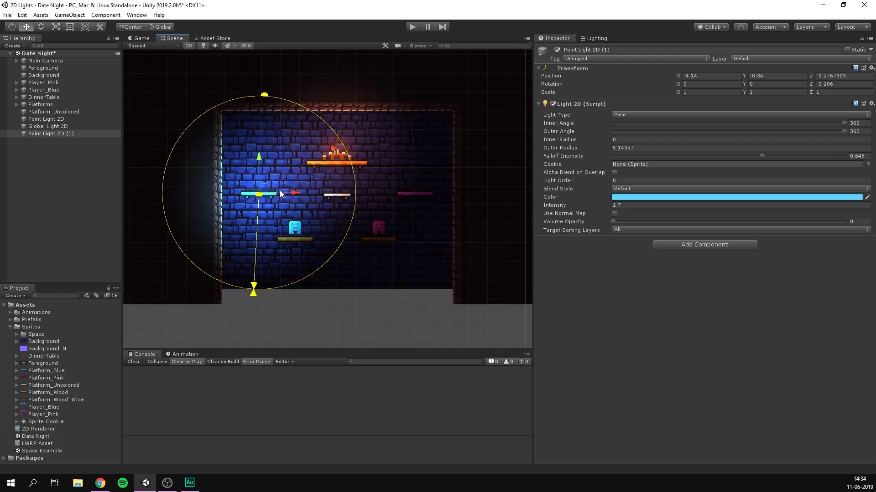
- Duplicate the blue light, move it right over the pink platform, and make it pink (FF62F4)
{"action": "key", "text": "ctrl+d"}
{"action": "left_click_drag", "start_coordinate": [288, 195], "coordinate": [451, 197], "text": "ctrl"}
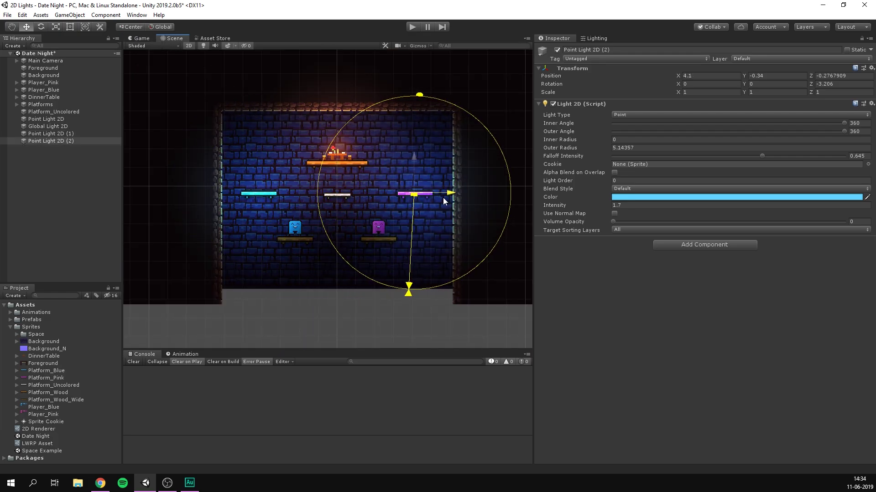
{"action": "left_click", "coordinate": [628, 198]}
{"action": "left_click_drag", "start_coordinate": [156, 283], "coordinate": [178, 284]}
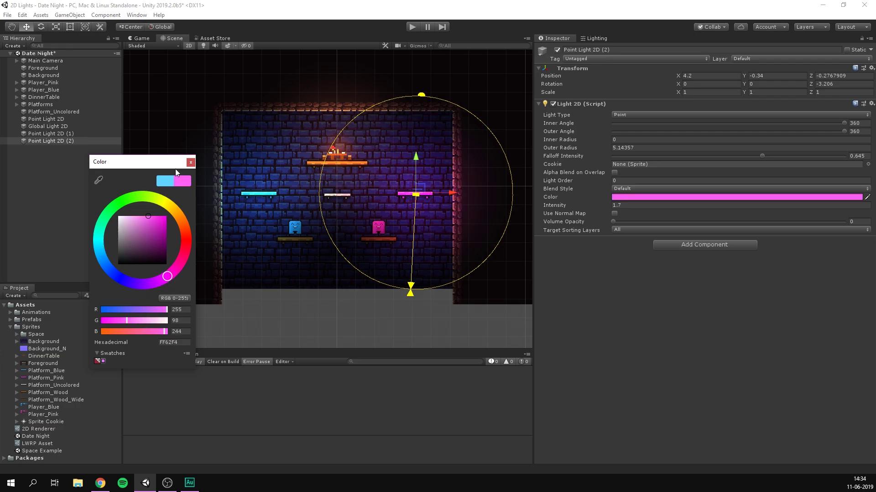
{"action": "key", "text": "Return"}
{"action": "left_click", "coordinate": [140, 39]}
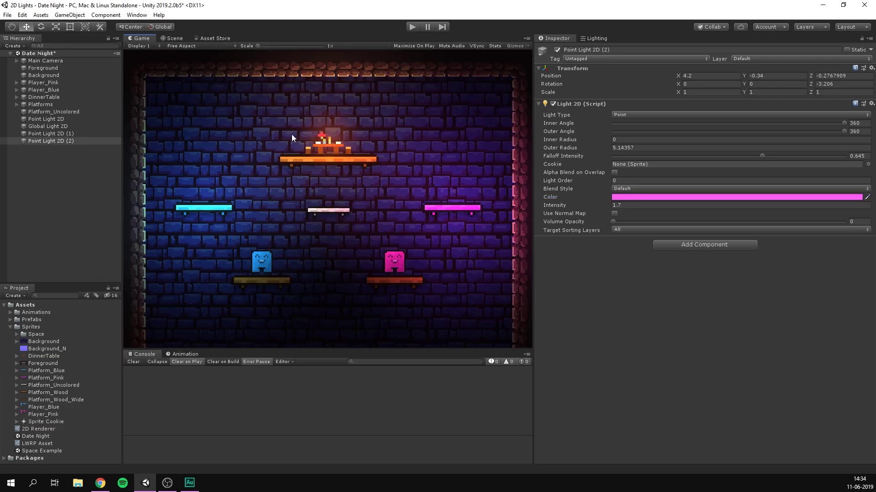
- Duplicate the pink light as Point Light 2D (3) near the characters and tint it pale yellow
{"action": "left_click", "coordinate": [173, 39]}
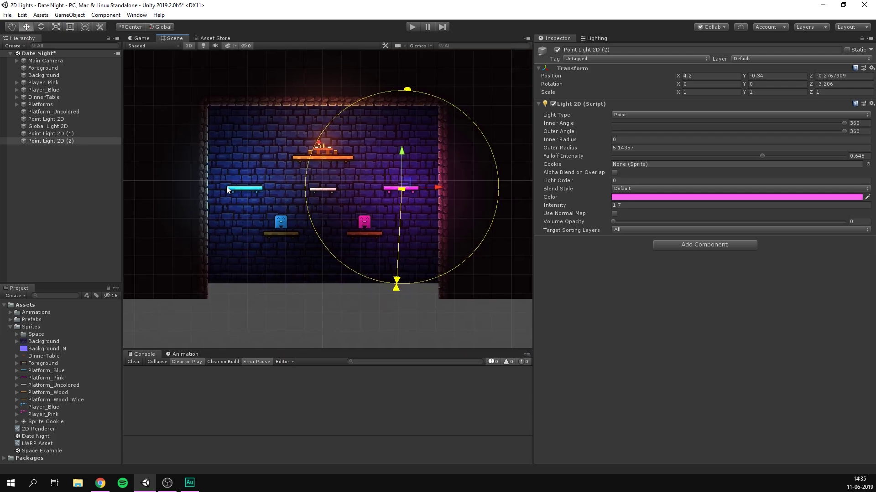
{"action": "middle_click_drag", "start_coordinate": [325, 133], "coordinate": [313, 142]}
{"action": "key", "text": "ctrl+d"}
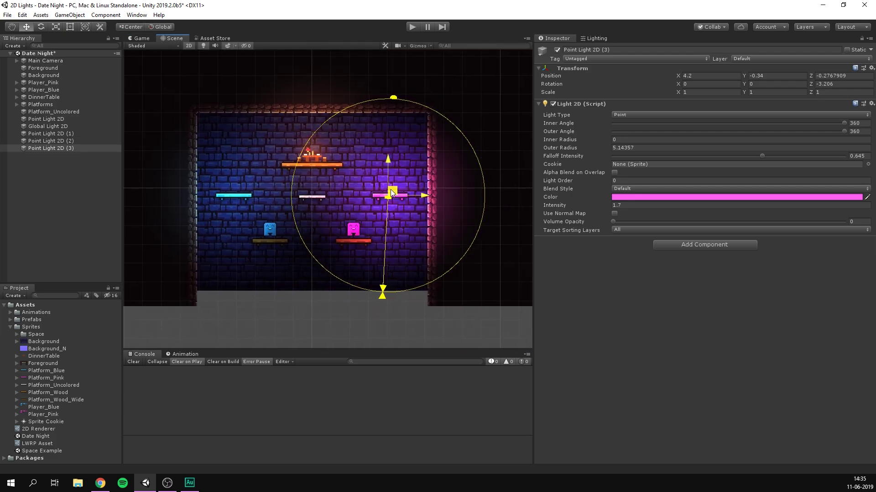
{"action": "left_click_drag", "start_coordinate": [391, 196], "coordinate": [304, 245]}
{"action": "left_click", "coordinate": [633, 197]}
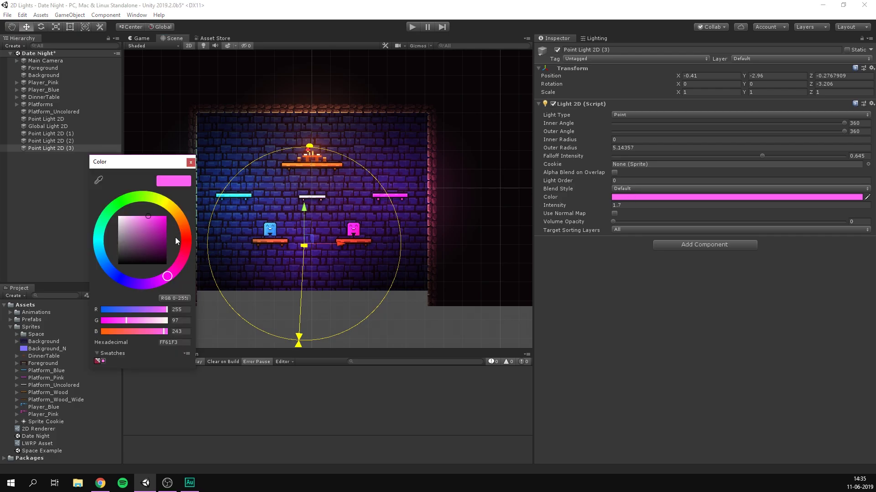
{"action": "left_click", "coordinate": [174, 208]}
{"action": "left_click", "coordinate": [137, 216]}
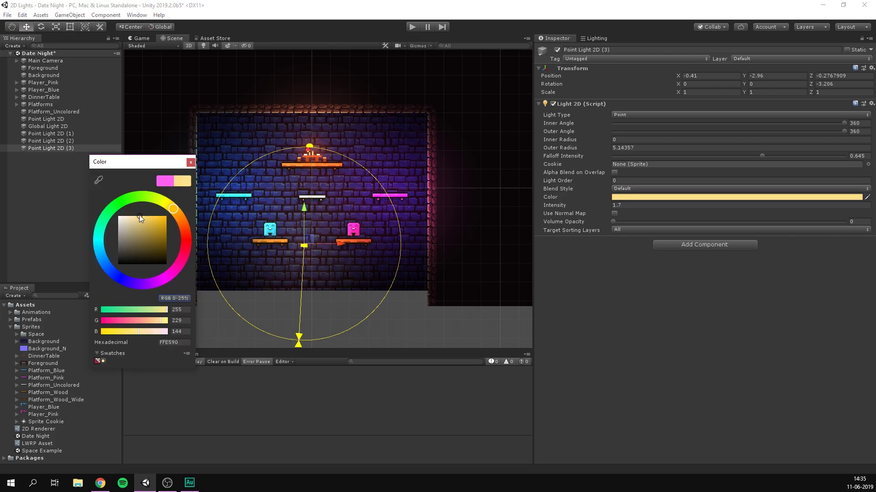
{"action": "left_click", "coordinate": [197, 176]}
- Shape it into a cone (inner 38.4°, outer 73.92°) below the characters, aimed upward
{"action": "middle_click_drag", "start_coordinate": [347, 203], "coordinate": [348, 194]}
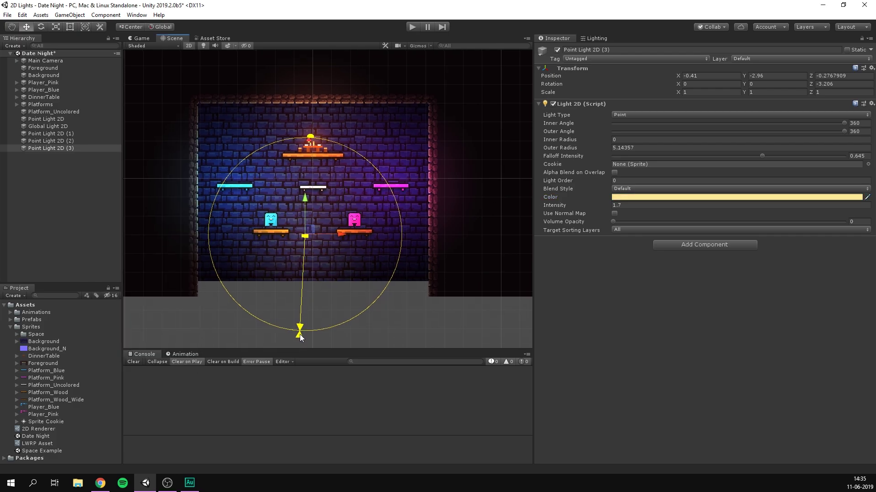
{"action": "left_click_drag", "start_coordinate": [300, 337], "coordinate": [370, 156]}
{"action": "left_click_drag", "start_coordinate": [660, 122], "coordinate": [637, 124]}
{"action": "left_click_drag", "start_coordinate": [308, 235], "coordinate": [320, 270]}
{"action": "key", "text": "e"}
{"action": "left_click", "coordinate": [37, 198]}
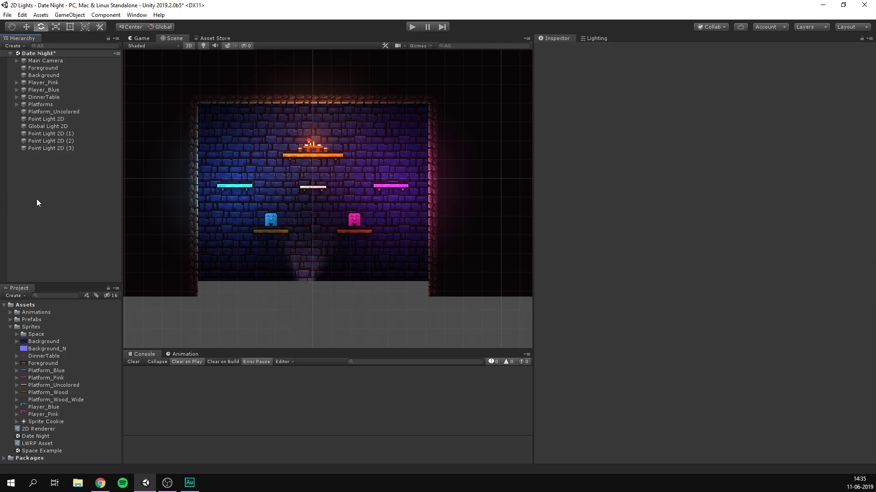
- Delete Point Light 2D (3) and create a new Sprite Light 2D from the Hierarchy
{"action": "left_click", "coordinate": [54, 149]}
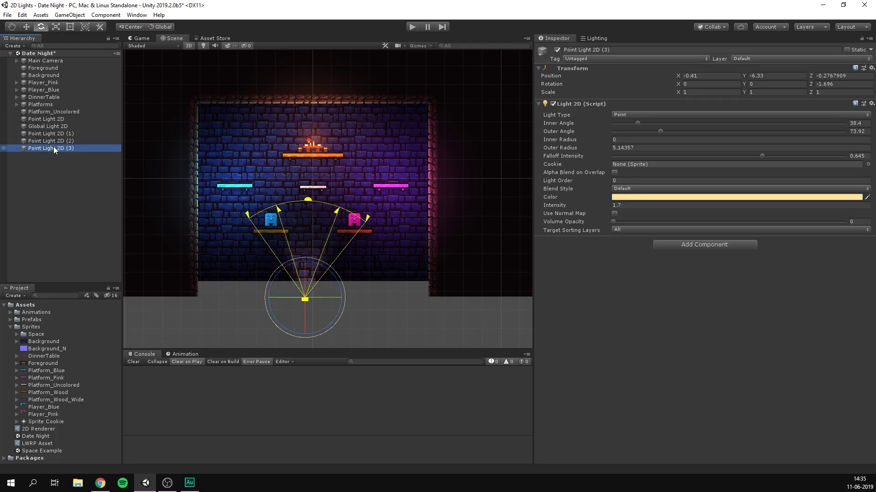
{"action": "key", "text": "Delete"}
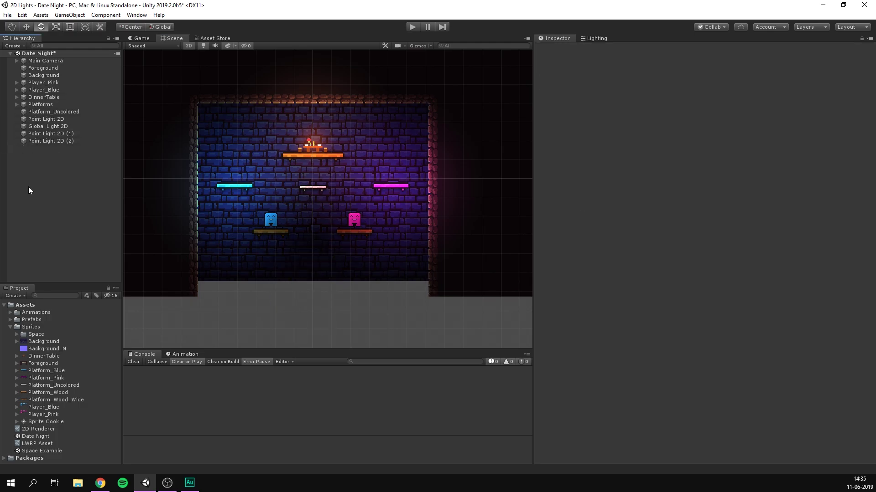
{"action": "right_click", "coordinate": [42, 168]}
{"action": "mouse_move", "coordinate": [83, 294]}
{"action": "mouse_move", "coordinate": [160, 294]}
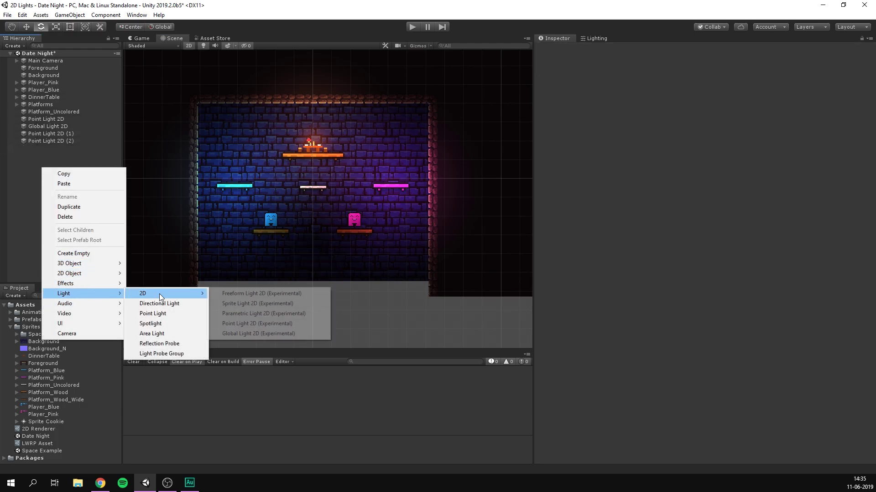
{"action": "left_click", "coordinate": [313, 302]}
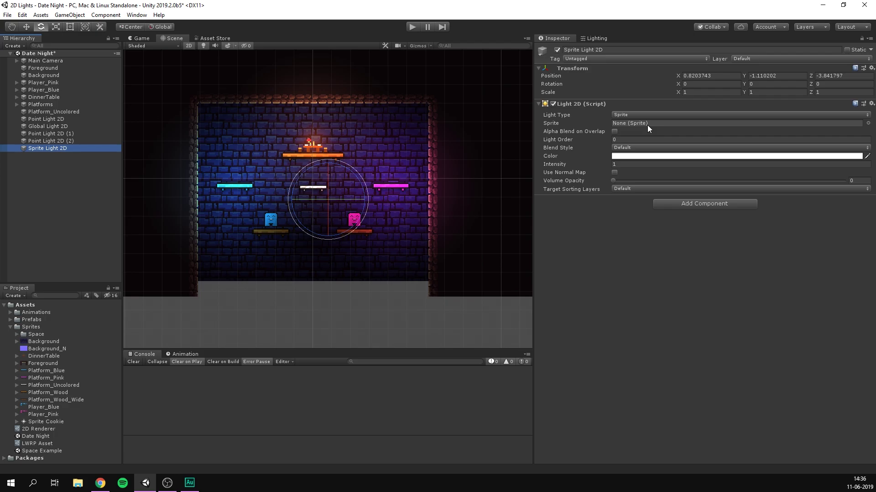
- Assign Sprite Cookie as its sprite, target all sorting layers, and scale it to about 1.79
{"action": "left_click", "coordinate": [52, 420]}
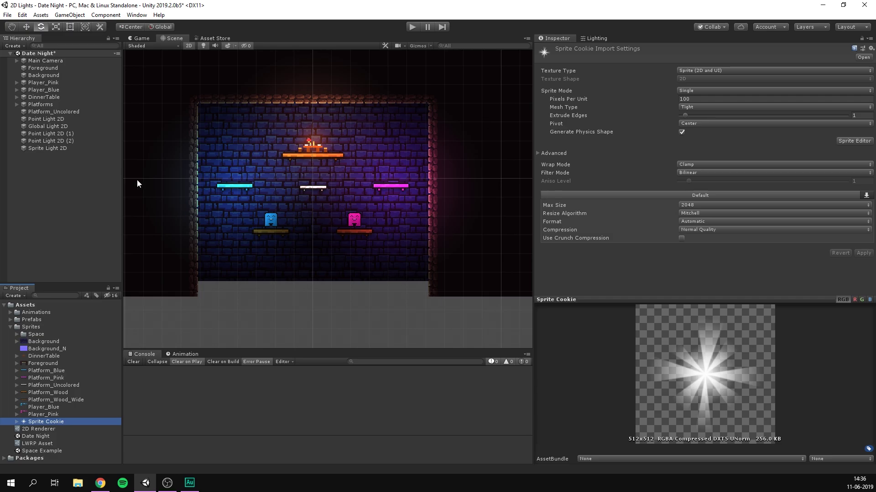
{"action": "left_click", "coordinate": [64, 148]}
{"action": "left_click_drag", "start_coordinate": [42, 422], "coordinate": [639, 122]}
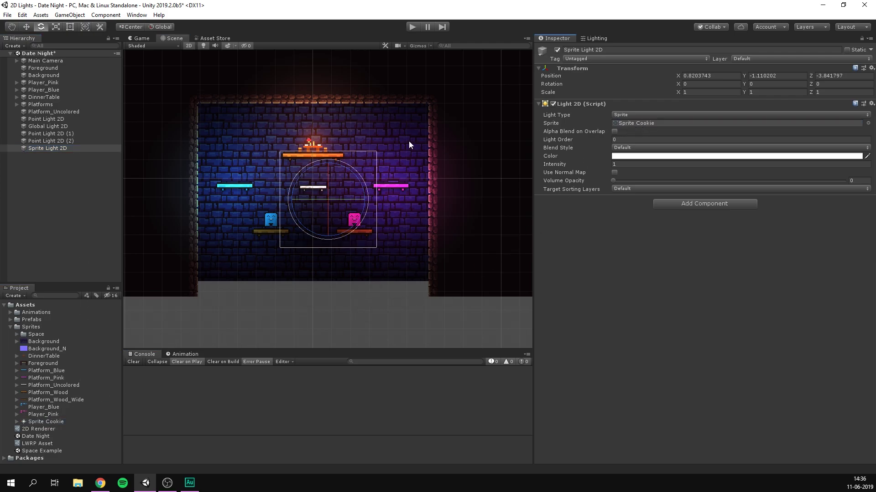
{"action": "left_click", "coordinate": [625, 190]}
{"action": "left_click", "coordinate": [638, 209]}
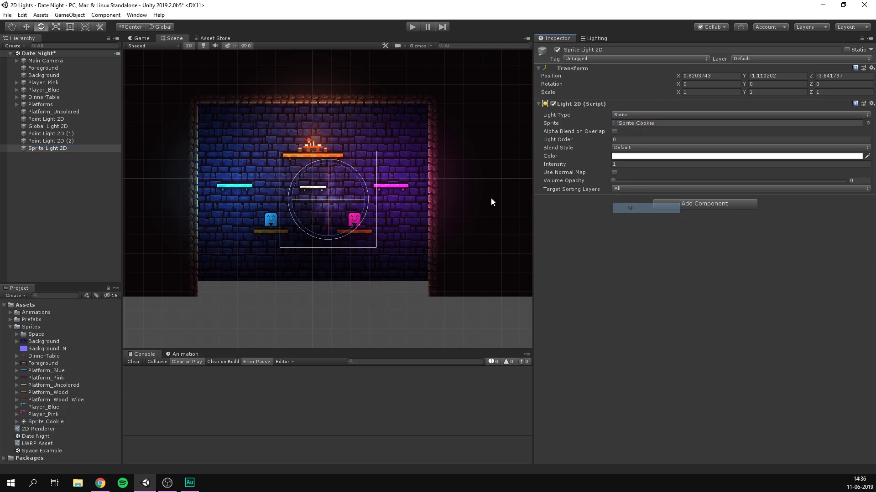
{"action": "scroll", "coordinate": [380, 157], "scroll_direction": "up", "scroll_amount": 2}
{"action": "key", "text": "r"}
{"action": "left_click_drag", "start_coordinate": [349, 187], "coordinate": [278, 211]}
{"action": "key", "text": "w"}
- Tint the Sprite Light 2D light blue (88DDFF) and check it in the Game view
{"action": "left_click", "coordinate": [627, 156]}
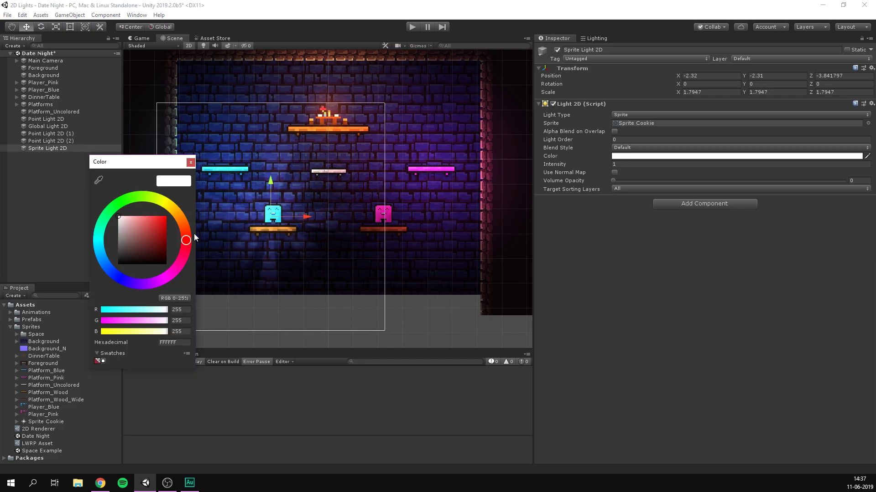
{"action": "left_click", "coordinate": [104, 235]}
{"action": "left_click", "coordinate": [132, 223]}
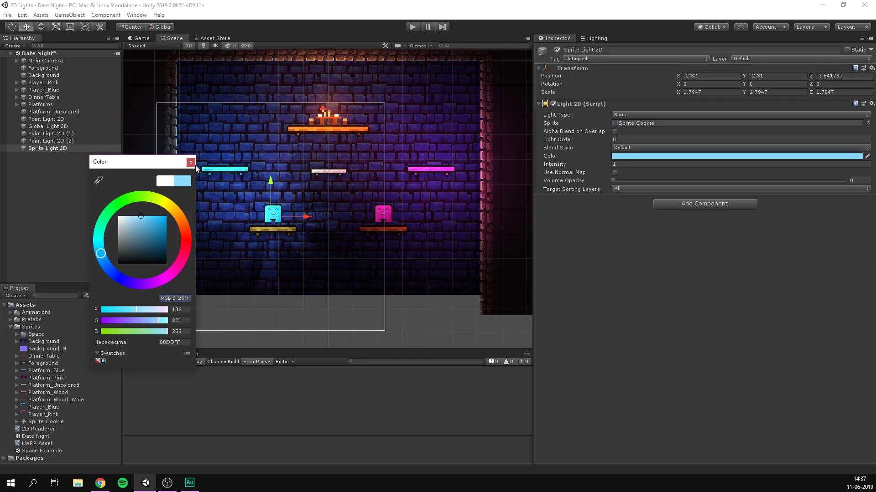
{"action": "key", "text": "ctrl+2"}
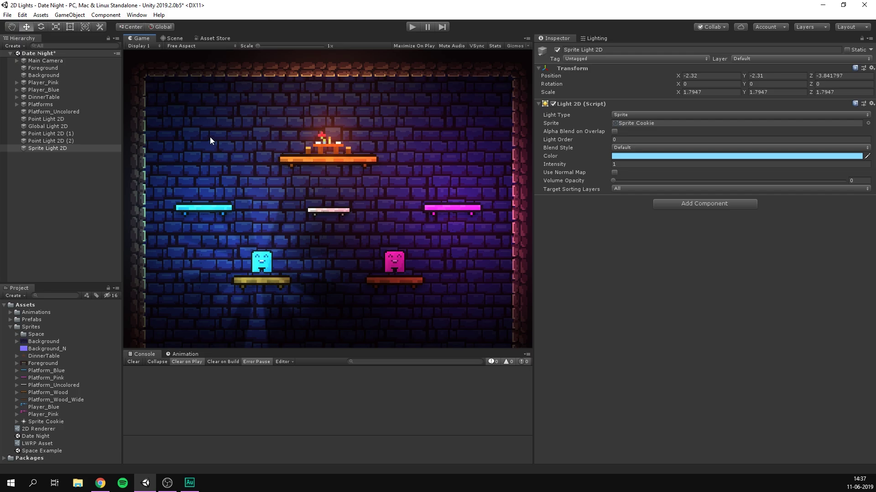
{"action": "left_click", "coordinate": [172, 38]}
- Duplicate it as Sprite Light 2D (1) over the pink character and make it pink
{"action": "key", "text": "ctrl+d"}
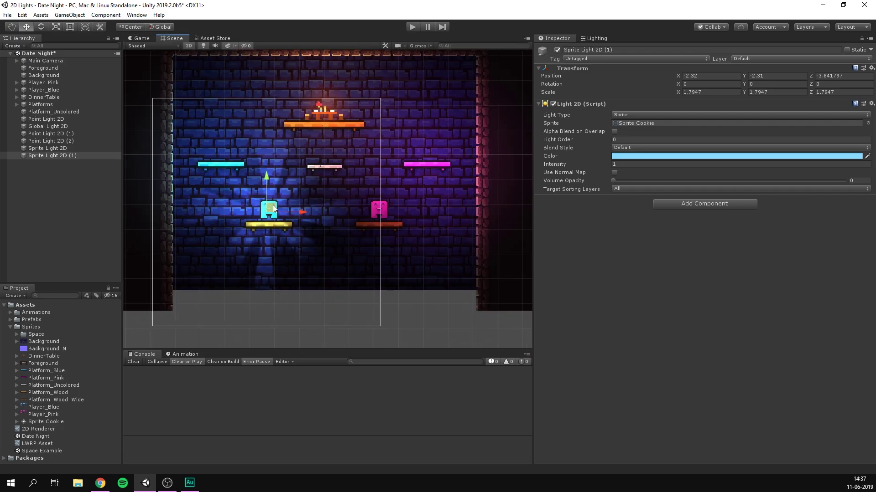
{"action": "left_click_drag", "start_coordinate": [293, 214], "coordinate": [379, 207]}
{"action": "left_click", "coordinate": [629, 157]}
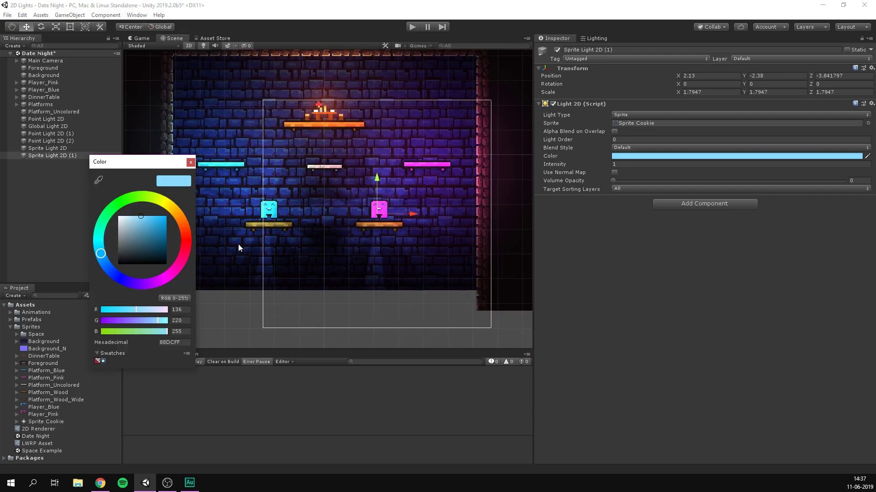
{"action": "left_click", "coordinate": [163, 281]}
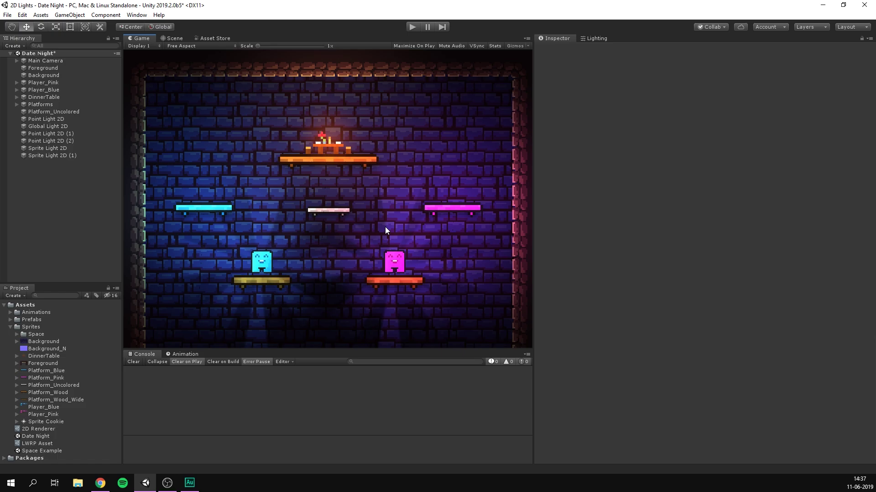
- Save the scene and create a new Freeform Light 2D from the Hierarchy
{"action": "key", "text": "ctrl+s"}
{"action": "right_click", "coordinate": [51, 199]}
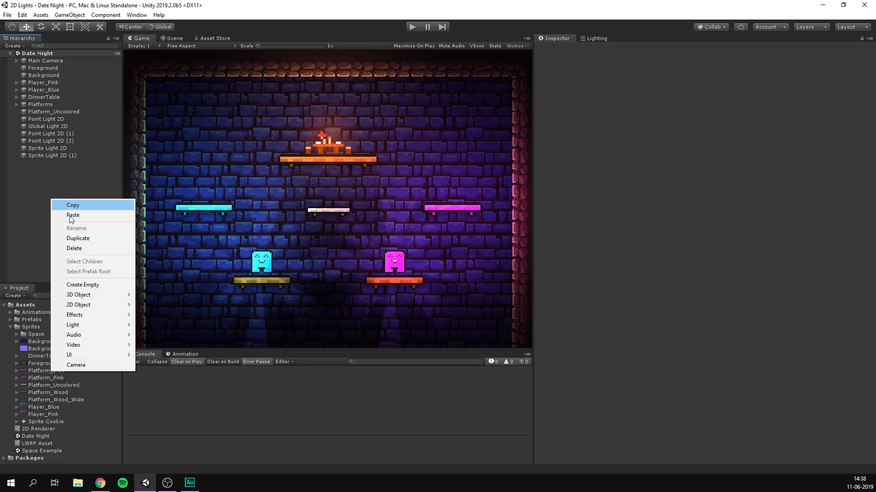
{"action": "mouse_move", "coordinate": [100, 327]}
{"action": "mouse_move", "coordinate": [166, 324]}
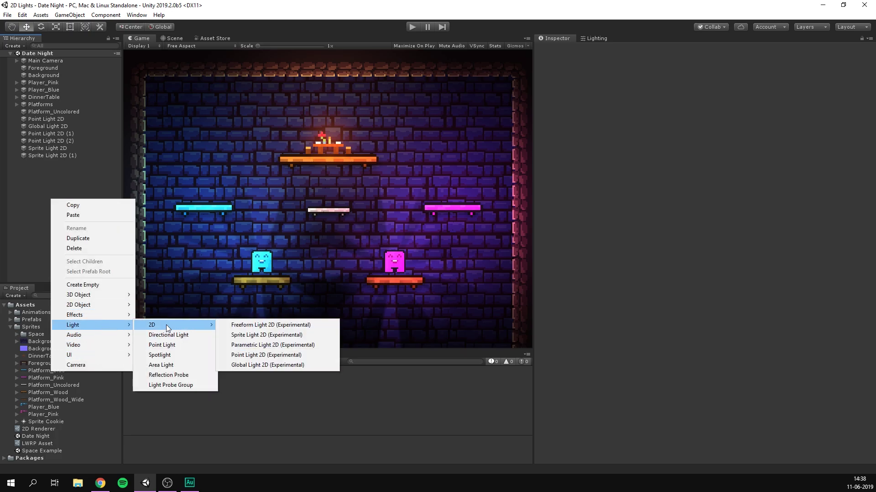
{"action": "left_click", "coordinate": [239, 325]}
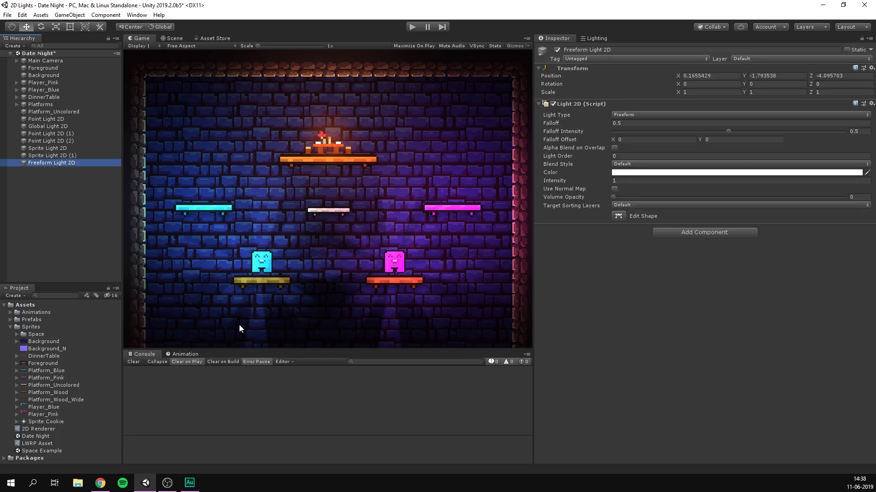
{"action": "left_click", "coordinate": [177, 38]}
{"action": "scroll", "coordinate": [324, 114], "scroll_direction": "down", "scroll_amount": 2}
{"action": "scroll", "coordinate": [346, 116], "scroll_direction": "up", "scroll_amount": 2}
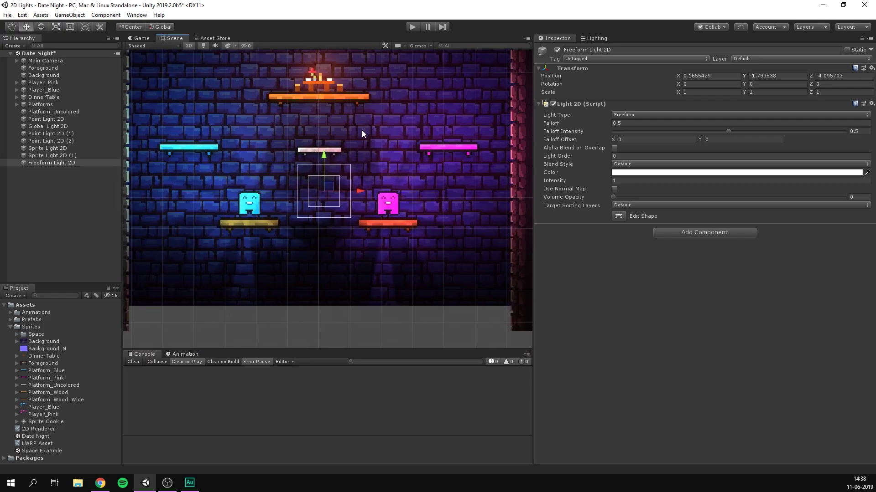
- Drag the freeform light's corners into a wide rectangle spanning the grey floor
{"action": "left_click", "coordinate": [619, 216]}
{"action": "scroll", "coordinate": [371, 159], "scroll_direction": "down", "scroll_amount": 3}
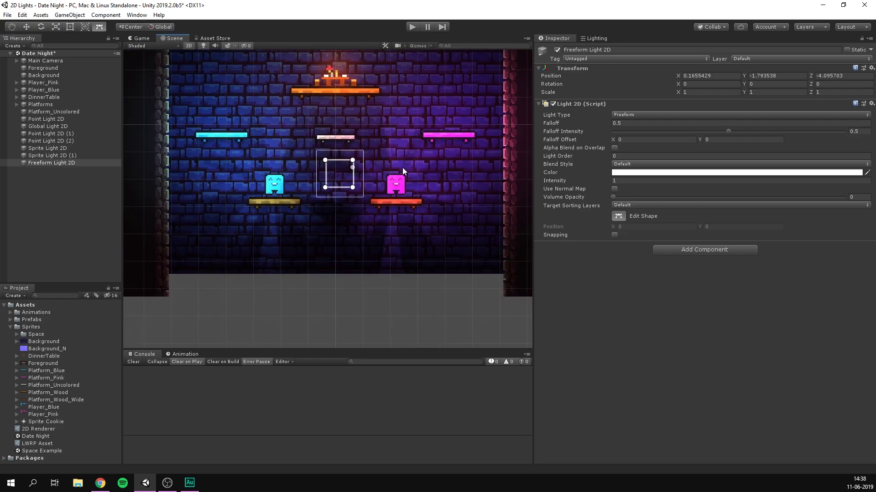
{"action": "middle_click_drag", "start_coordinate": [324, 187], "coordinate": [330, 188]}
{"action": "scroll", "coordinate": [329, 191], "scroll_direction": "down", "scroll_amount": 2}
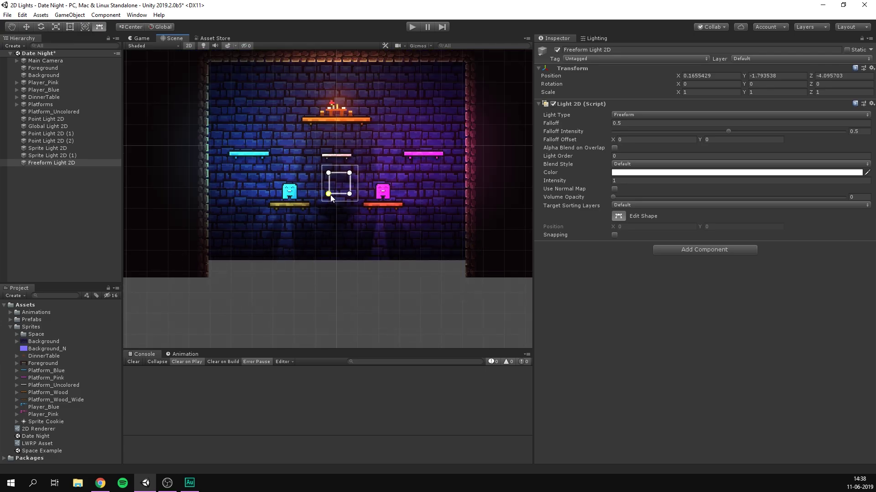
{"action": "left_click_drag", "start_coordinate": [330, 195], "coordinate": [179, 295]}
{"action": "left_click_drag", "start_coordinate": [327, 173], "coordinate": [180, 259]}
{"action": "left_click_drag", "start_coordinate": [350, 193], "coordinate": [476, 305]}
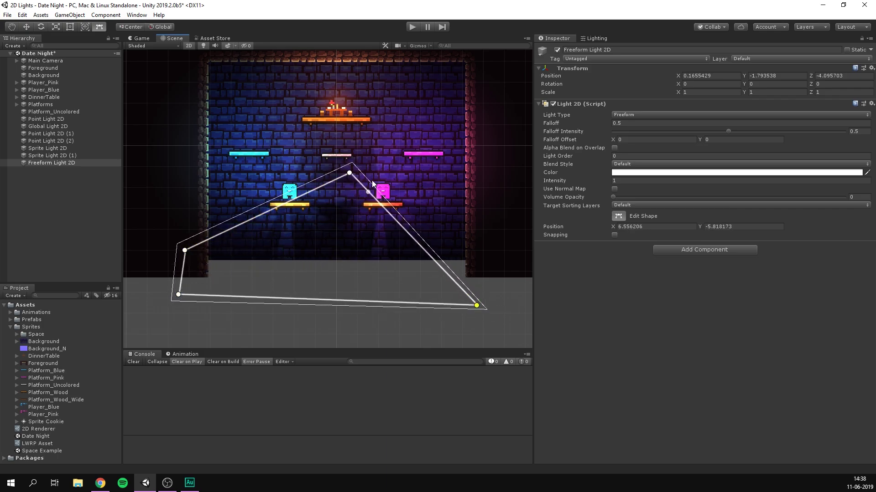
{"action": "left_click_drag", "start_coordinate": [349, 173], "coordinate": [489, 250]}
{"action": "left_click_drag", "start_coordinate": [476, 305], "coordinate": [490, 290]}
{"action": "left_click_drag", "start_coordinate": [490, 249], "coordinate": [490, 246]}
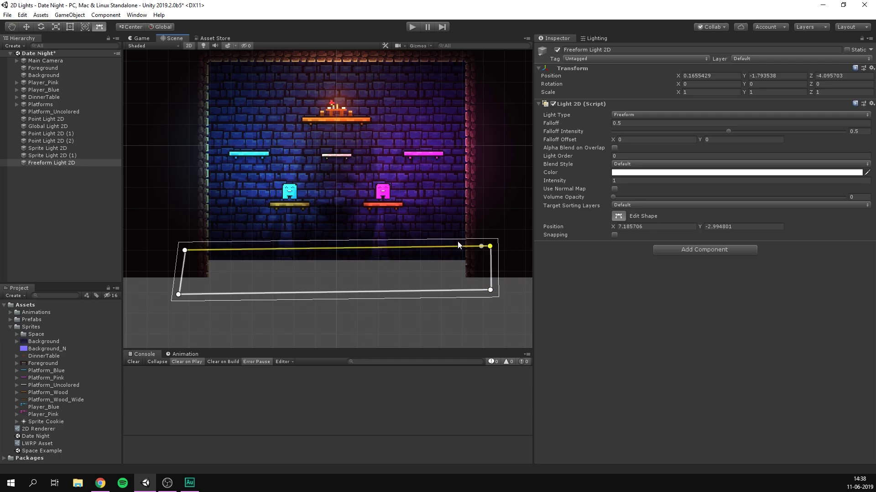
{"action": "left_click_drag", "start_coordinate": [185, 251], "coordinate": [185, 246]}
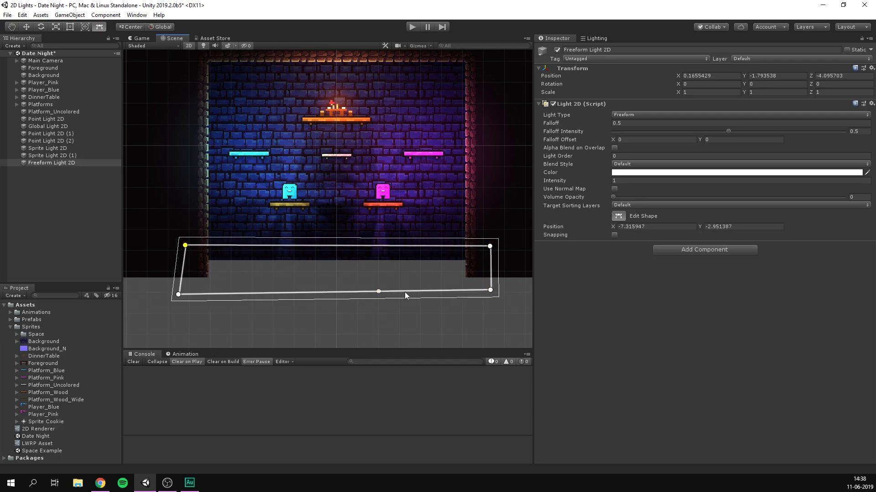
- Try an extra peak point on the top edge, then delete it to keep the top straight
{"action": "left_click_drag", "start_coordinate": [490, 290], "coordinate": [489, 294]}
{"action": "left_click_drag", "start_coordinate": [342, 245], "coordinate": [360, 246]}
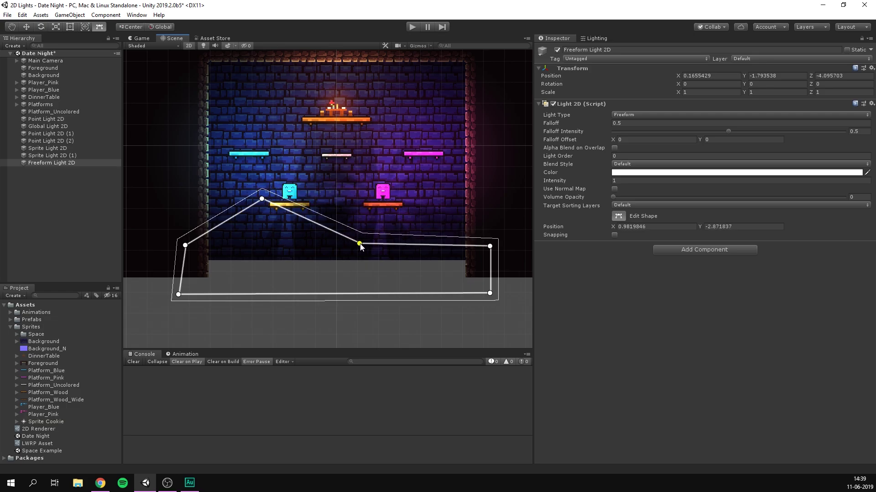
{"action": "key", "text": "Delete"}
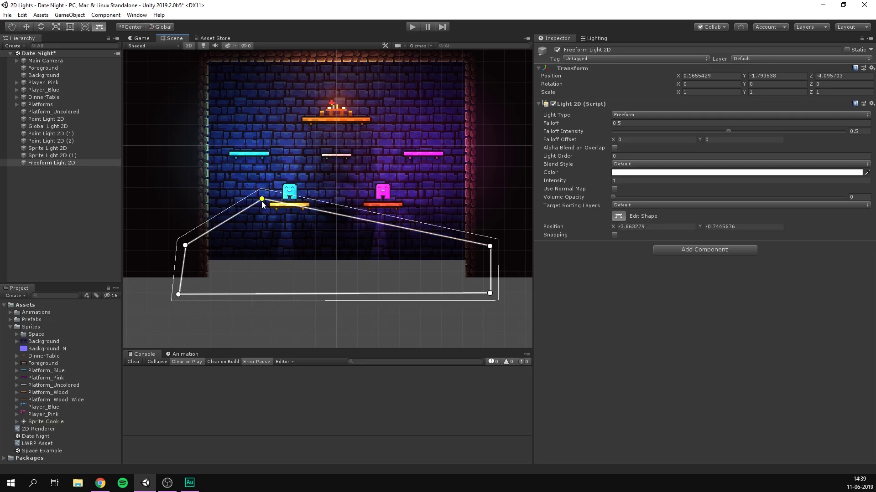
{"action": "key", "text": "Delete"}
- Finish the shape edit and make the freeform light affect all sorting layers
{"action": "key", "text": "w"}
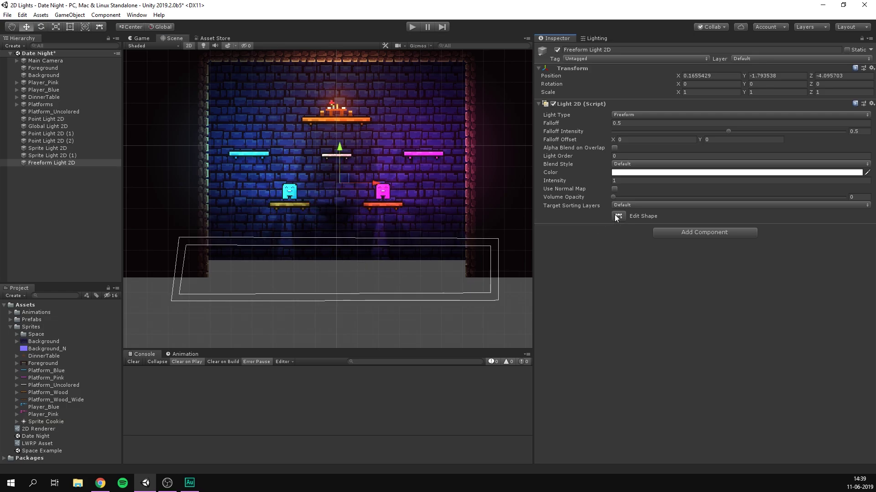
{"action": "left_click", "coordinate": [639, 205]}
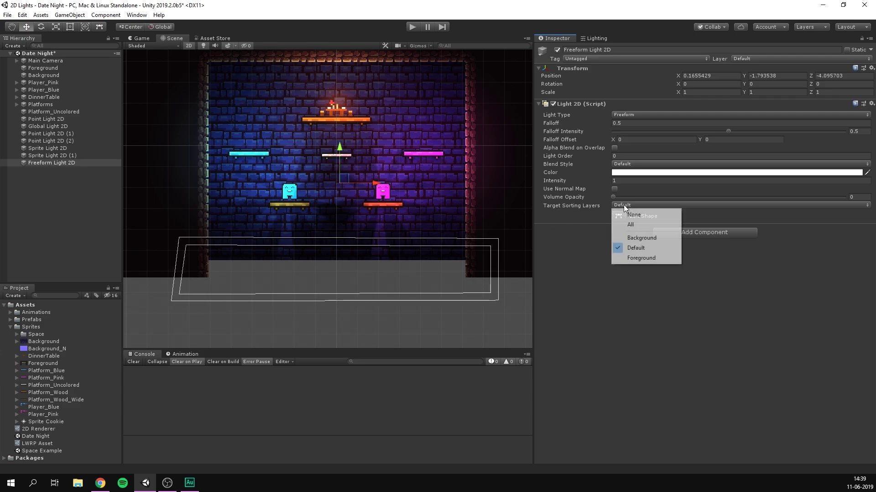
{"action": "left_click", "coordinate": [638, 224]}
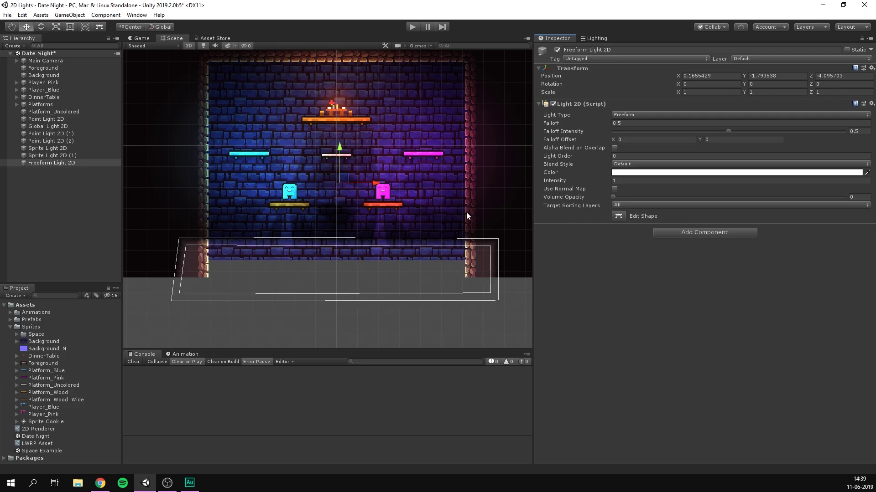
- Make it bright green (3BFF47) with falloff 1.25 and intensity 0.7, previewed in Game view
{"action": "left_click", "coordinate": [634, 172]}
{"action": "left_click", "coordinate": [119, 204]}
{"action": "left_click_drag", "start_coordinate": [156, 217], "coordinate": [155, 205]}
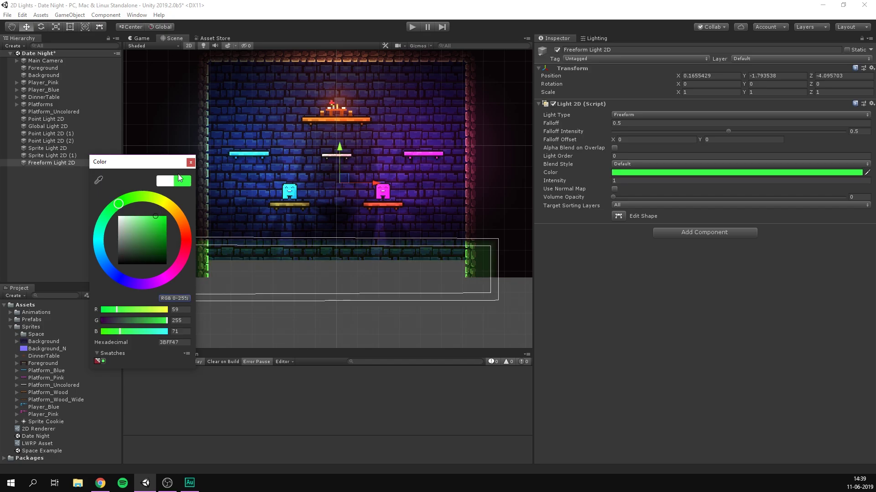
{"action": "left_click", "coordinate": [191, 163]}
{"action": "left_click_drag", "start_coordinate": [562, 123], "coordinate": [573, 119]}
{"action": "left_click", "coordinate": [139, 38]}
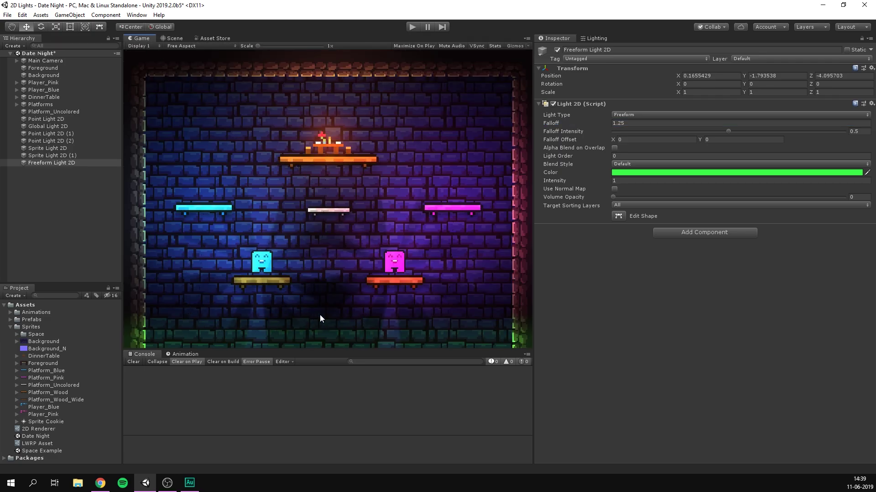
{"action": "left_click_drag", "start_coordinate": [567, 177], "coordinate": [559, 179]}
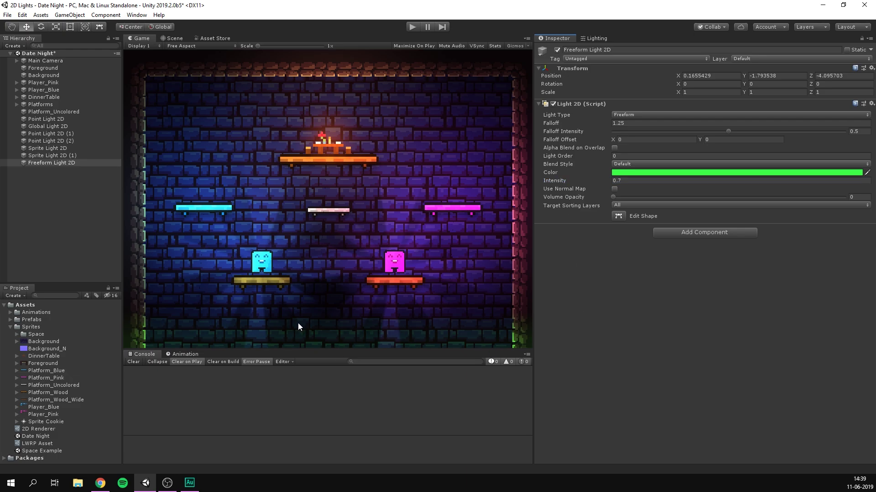
- Create a Parametric Light 2D that affects all sorting layers
{"action": "key", "text": "shift+d"}
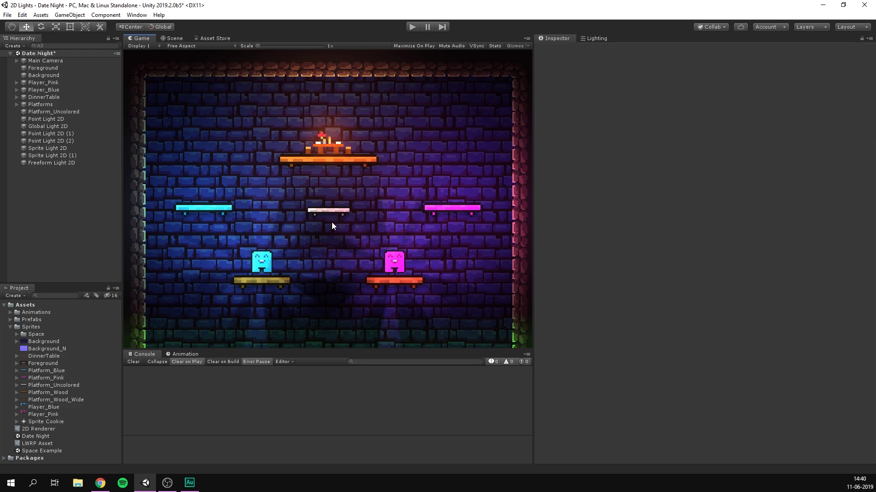
{"action": "right_click", "coordinate": [78, 209]}
{"action": "mouse_move", "coordinate": [117, 333]}
{"action": "mouse_move", "coordinate": [169, 333]}
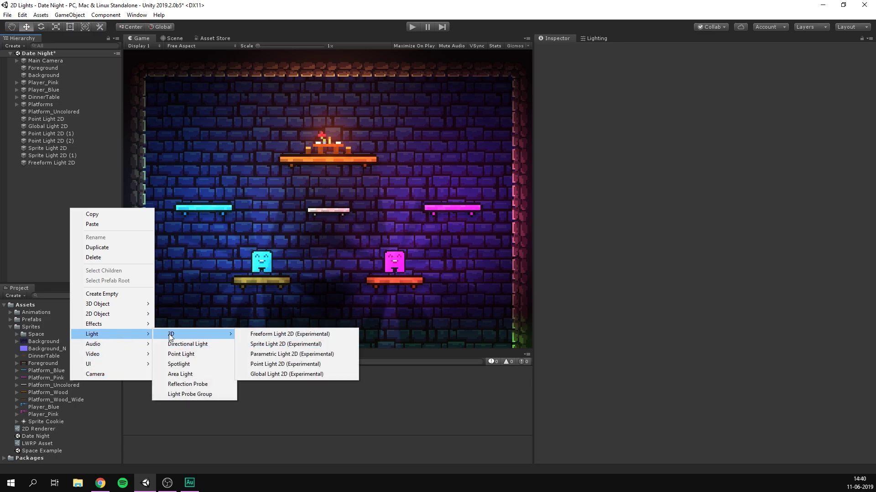
{"action": "left_click", "coordinate": [327, 354]}
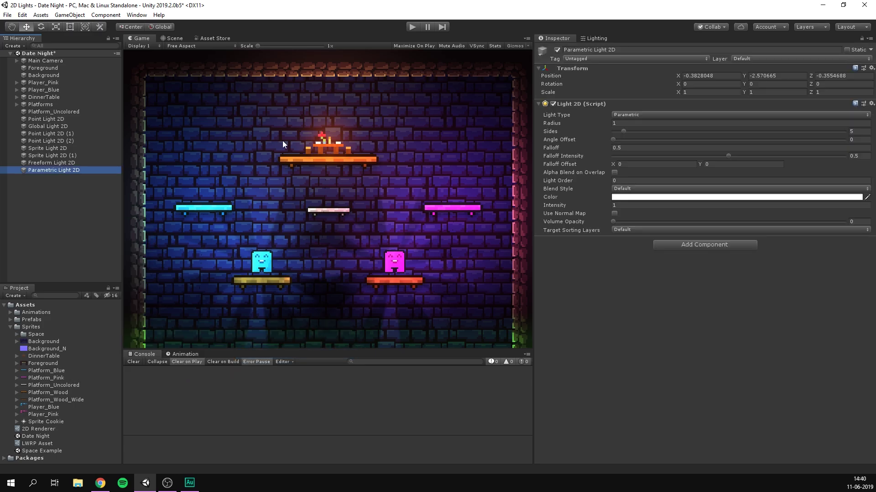
{"action": "left_click", "coordinate": [175, 39]}
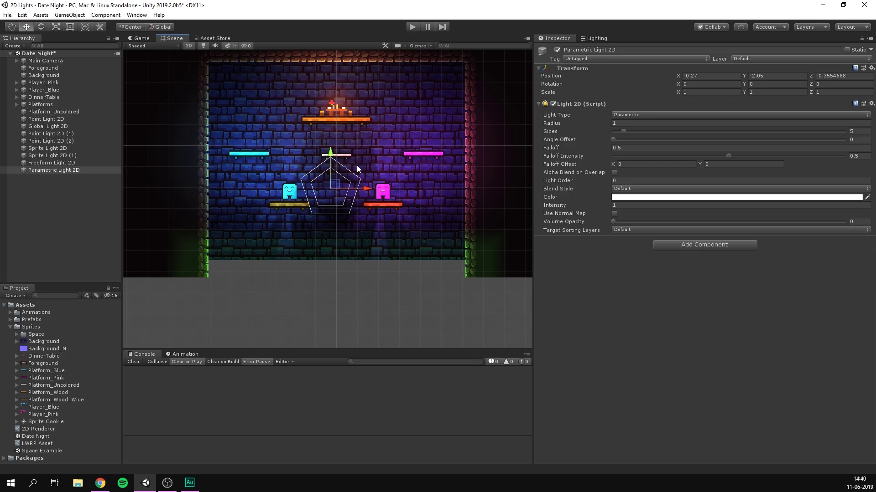
{"action": "left_click", "coordinate": [664, 229]}
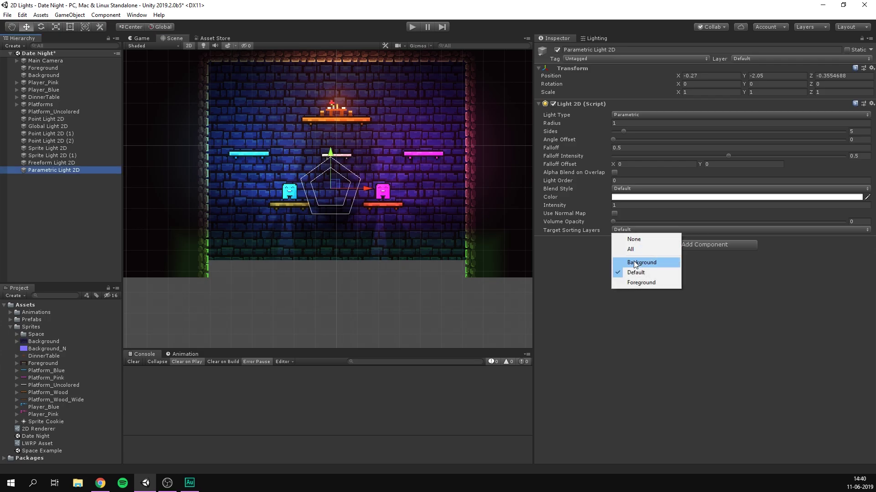
{"action": "left_click", "coordinate": [621, 259]}
- Make it five-sided, centre it on the middle white platform, and set radius to about 1.01
{"action": "scroll", "coordinate": [373, 185], "scroll_direction": "up", "scroll_amount": 5}
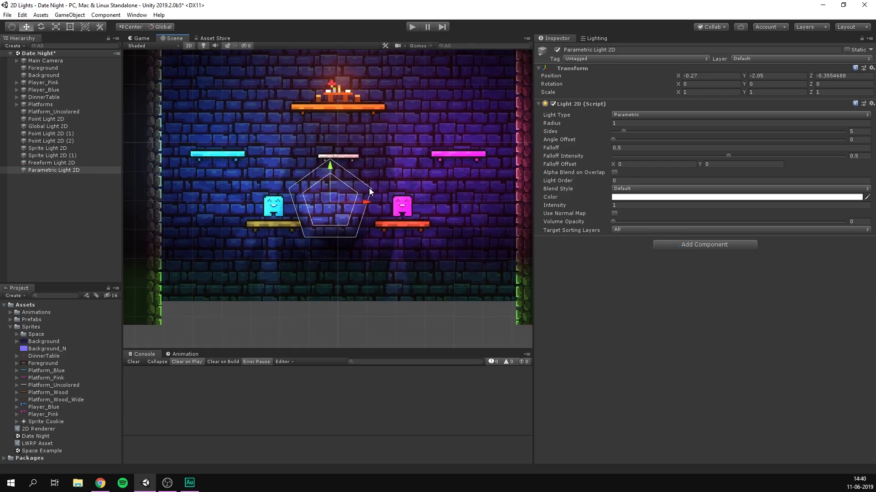
{"action": "mouse_move", "coordinate": [334, 201]}
{"action": "left_mouse_down"}
{"action": "mouse_move", "coordinate": [348, 119]}
{"action": "mouse_move", "coordinate": [363, 198]}
{"action": "mouse_move", "coordinate": [346, 194]}
{"action": "left_mouse_up"}
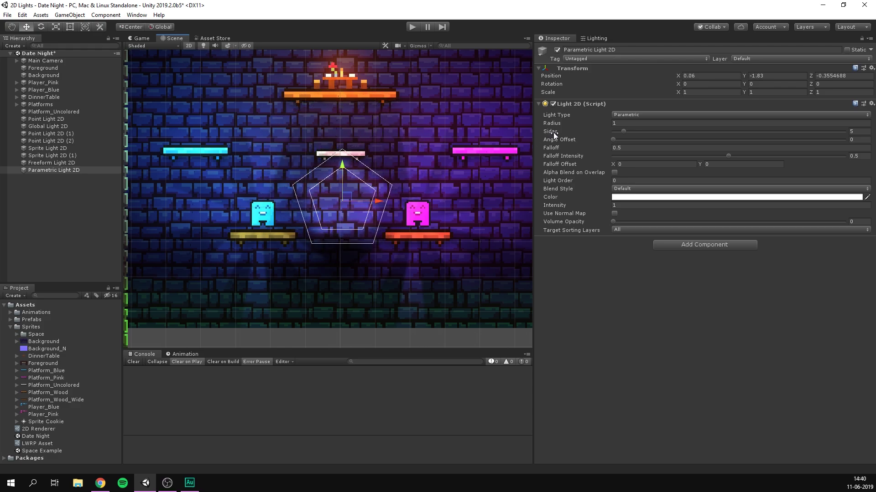
{"action": "left_click_drag", "start_coordinate": [626, 130], "coordinate": [614, 131]}
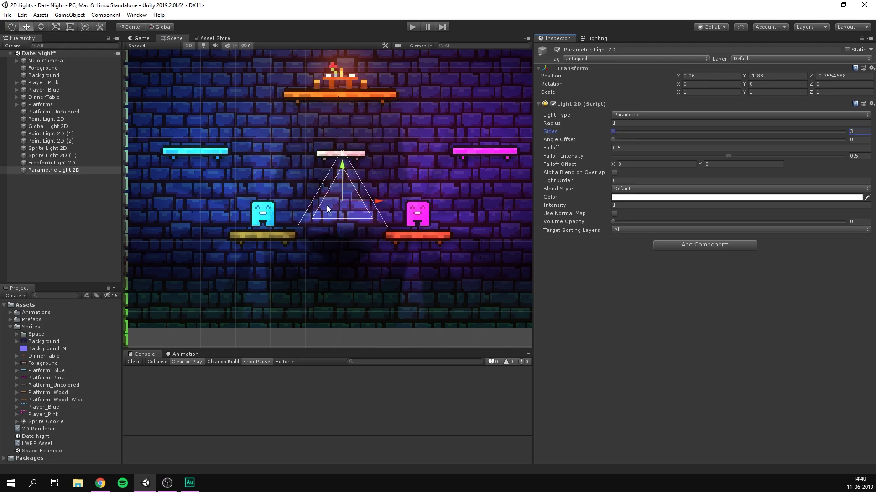
{"action": "mouse_move", "coordinate": [327, 206]}
{"action": "left_mouse_down"}
{"action": "mouse_move", "coordinate": [336, 203]}
{"action": "mouse_move", "coordinate": [319, 210]}
{"action": "left_mouse_up"}
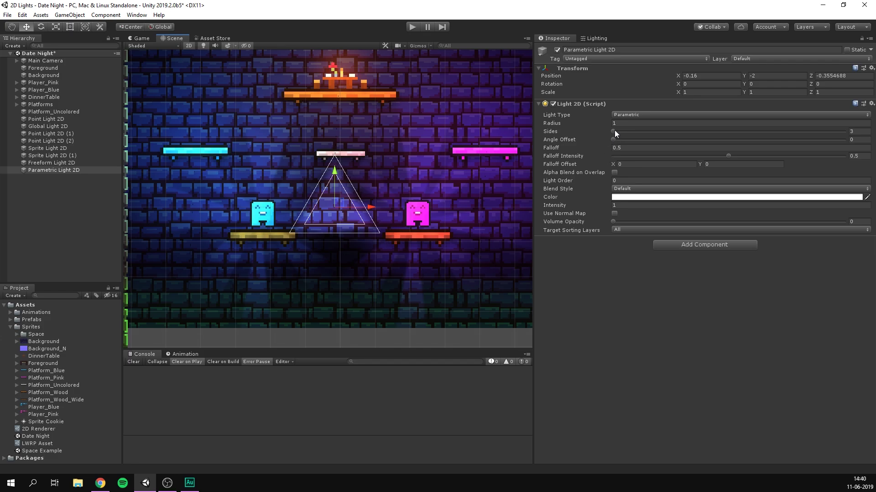
{"action": "mouse_move", "coordinate": [615, 130]}
{"action": "left_mouse_down"}
{"action": "mouse_move", "coordinate": [642, 129]}
{"action": "mouse_move", "coordinate": [623, 132]}
{"action": "left_mouse_up"}
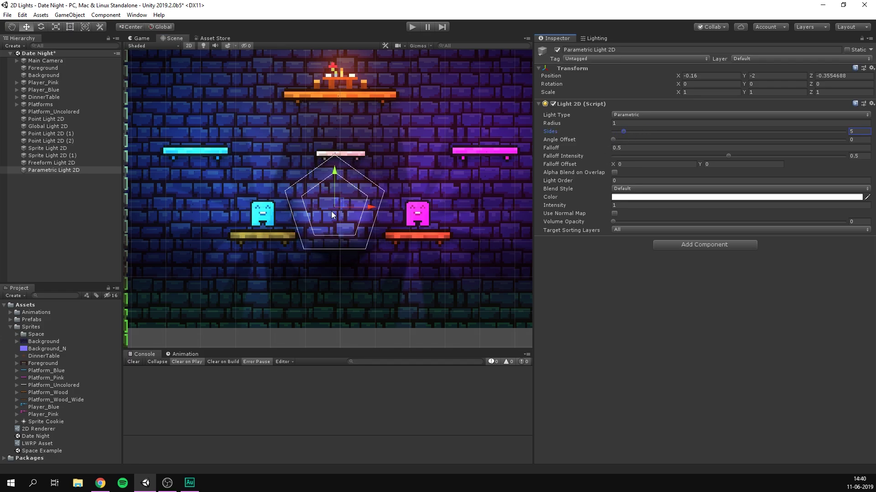
{"action": "left_click_drag", "start_coordinate": [341, 202], "coordinate": [346, 151]}
{"action": "left_click_drag", "start_coordinate": [555, 123], "coordinate": [571, 123]}
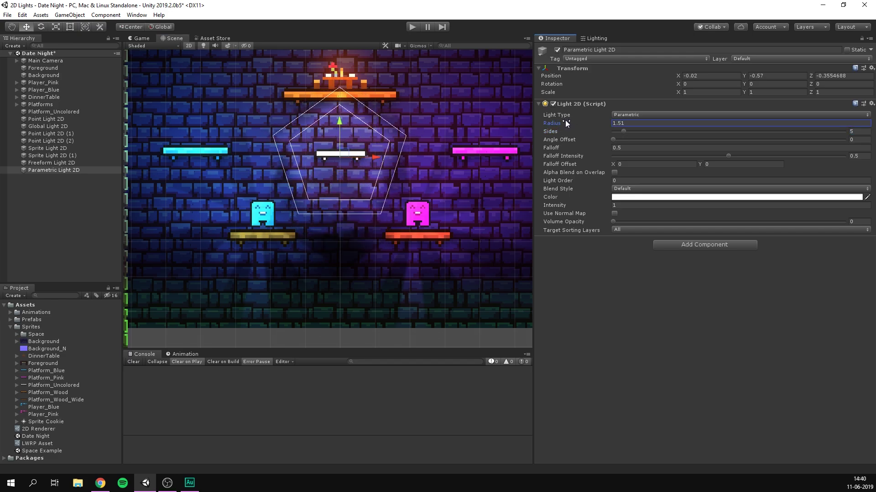
{"action": "mouse_move", "coordinate": [617, 139]}
{"action": "left_mouse_down"}
{"action": "mouse_move", "coordinate": [723, 147]}
{"action": "mouse_move", "coordinate": [615, 149]}
{"action": "left_mouse_up"}
{"action": "left_click", "coordinate": [141, 39]}
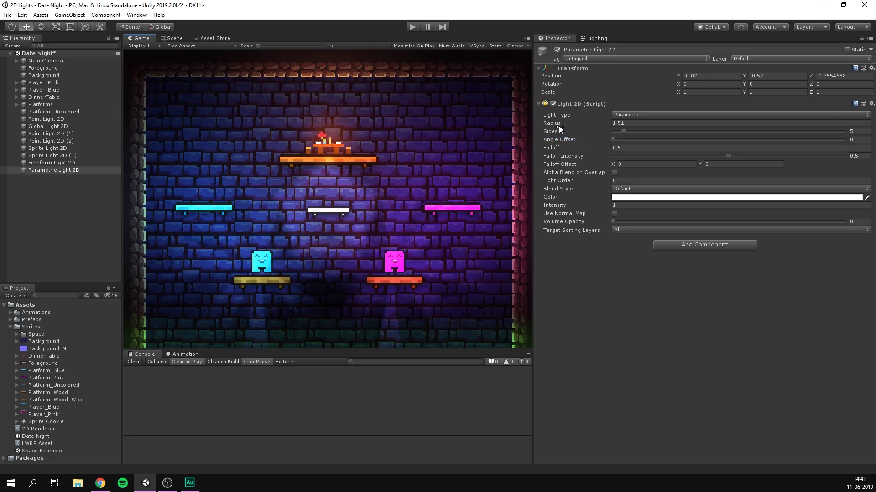
{"action": "left_click_drag", "start_coordinate": [559, 126], "coordinate": [541, 124]}
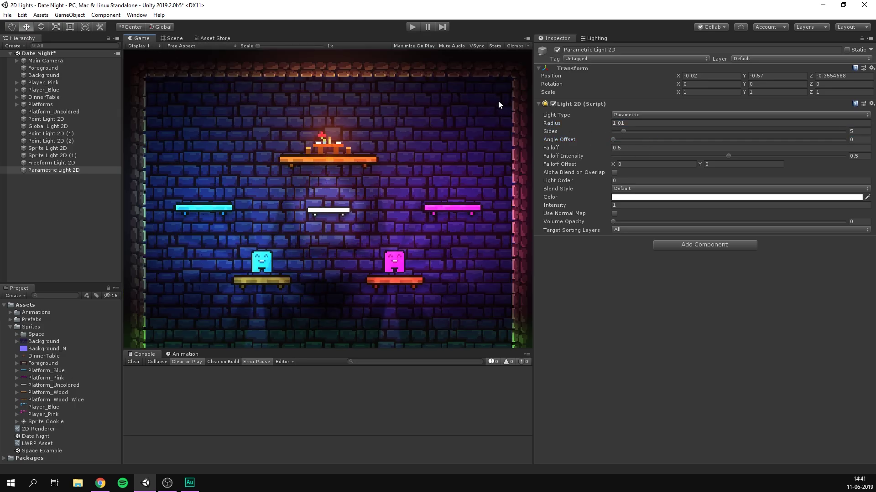
- Delete the Parametric Light 2D and save the Date Night scene
{"action": "left_click", "coordinate": [114, 177]}
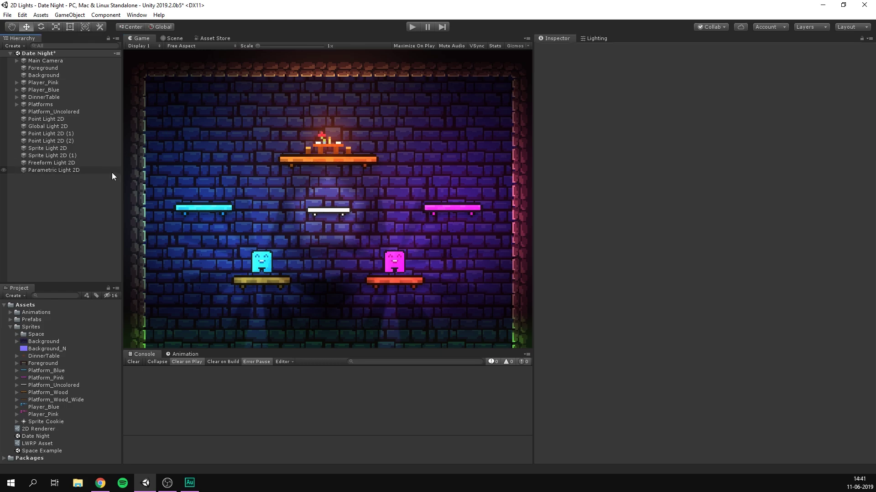
{"action": "left_click", "coordinate": [111, 173]}
{"action": "key", "text": "Delete"}
{"action": "key", "text": "ctrl+s"}
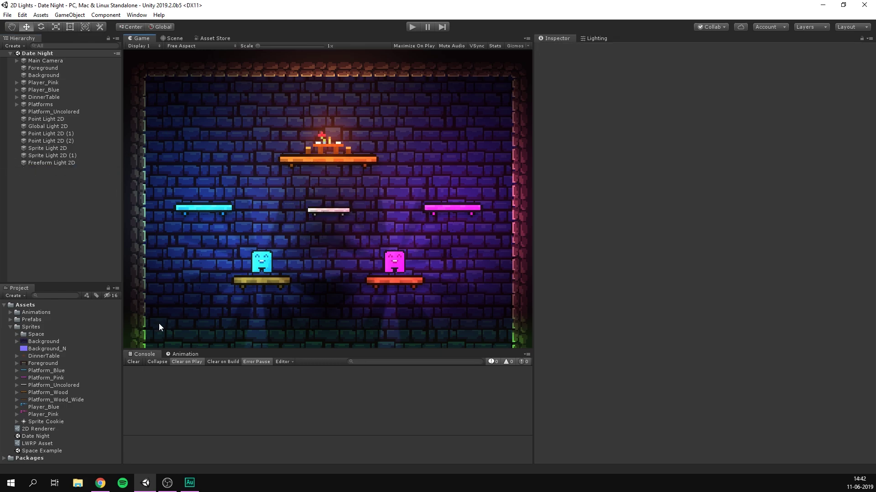
- Widen the Freeform Light 2D's falloff from 1.25 to 2.24
{"action": "left_click", "coordinate": [46, 163]}
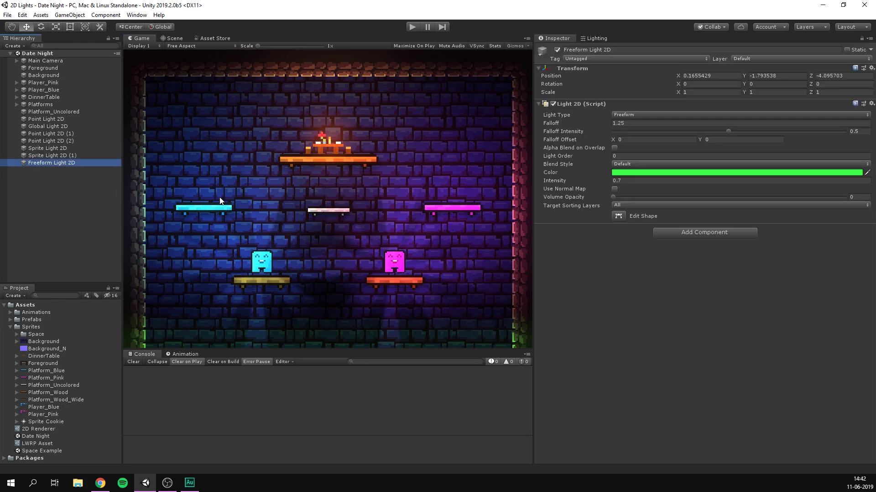
{"action": "left_click_drag", "start_coordinate": [549, 124], "coordinate": [562, 121]}
{"action": "left_click", "coordinate": [178, 184]}
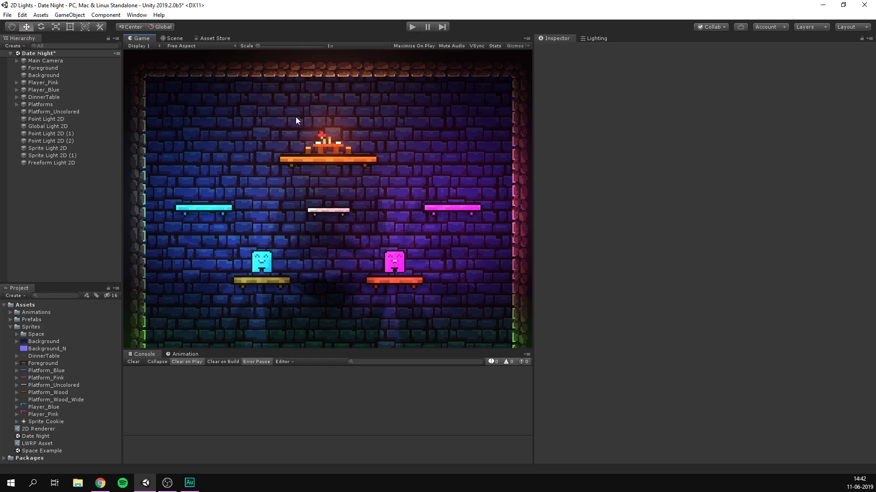
- Open the Background sprite in the Sprite Editor's Secondary Textures mode
{"action": "left_click", "coordinate": [47, 341]}
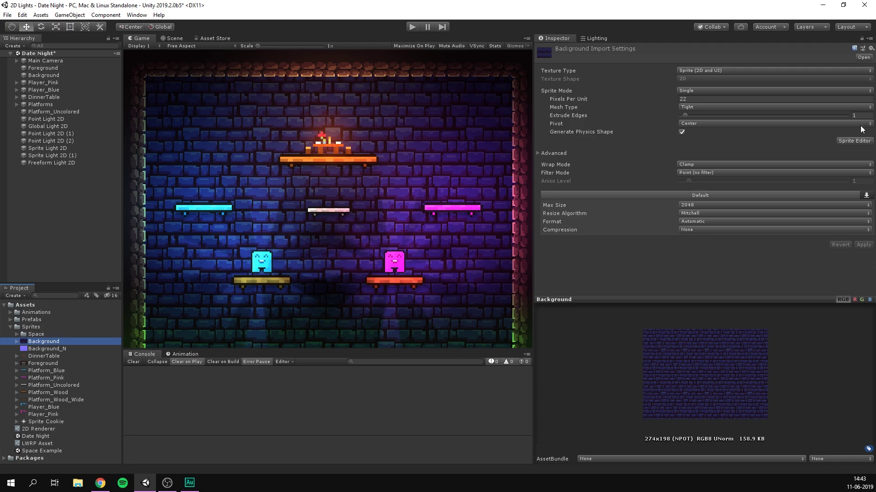
{"action": "left_click", "coordinate": [848, 141]}
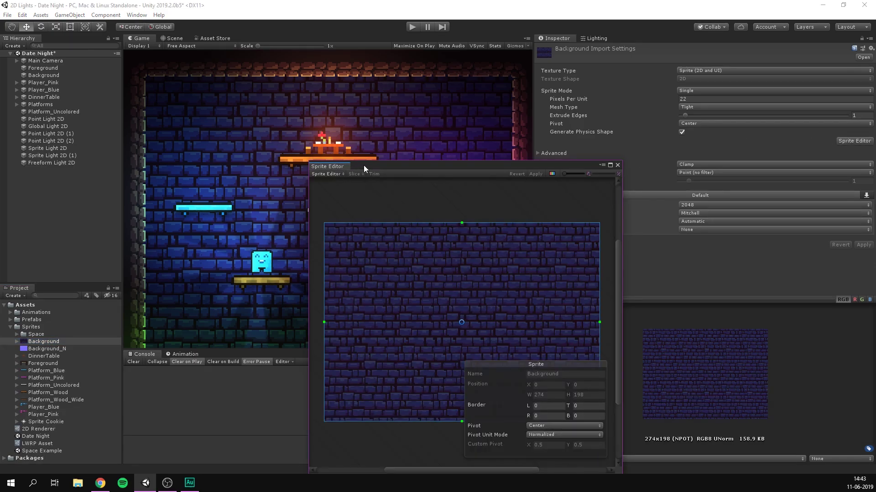
{"action": "left_click_drag", "start_coordinate": [364, 168], "coordinate": [353, 111]}
{"action": "left_click", "coordinate": [323, 117]}
{"action": "left_click", "coordinate": [327, 156]}
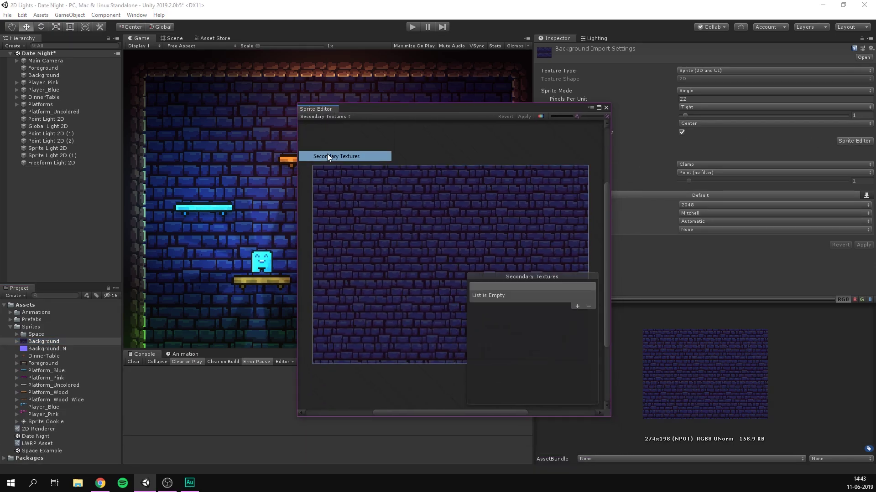
- Add a _NormalMap secondary texture using Background_N and apply it
{"action": "left_click", "coordinate": [575, 307]}
{"action": "left_click", "coordinate": [546, 298]}
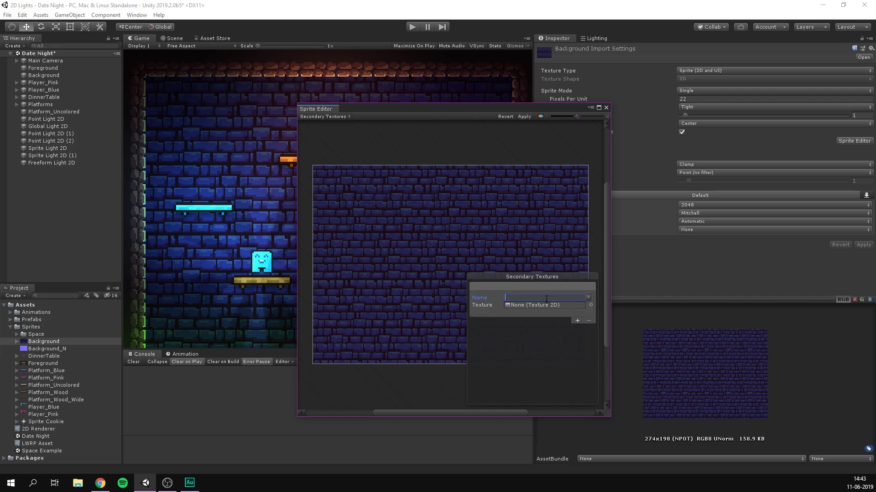
{"action": "type", "text": "_NormalMap"}
{"action": "left_click", "coordinate": [541, 296]}
{"action": "left_click_drag", "start_coordinate": [38, 349], "coordinate": [538, 307]}
{"action": "left_click", "coordinate": [524, 116]}
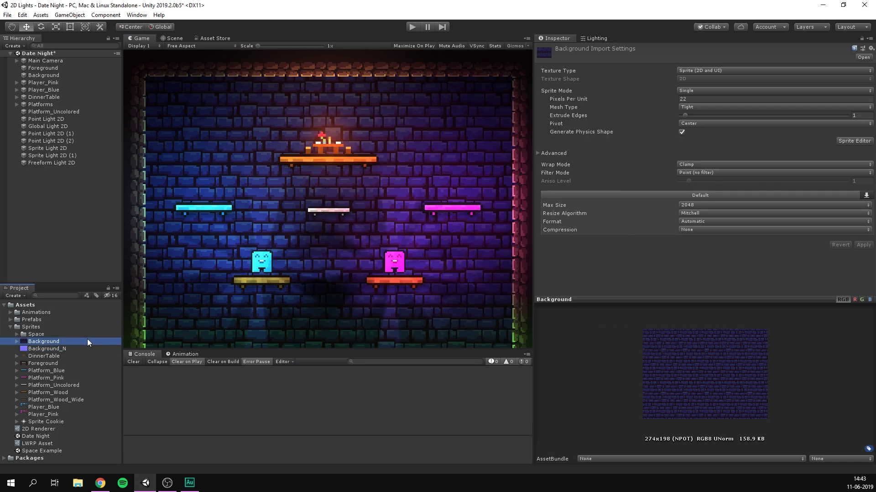
- Select all the 2D lights from Point Light 2D to Freeform Light 2D, excluding Global Light 2D
{"action": "left_click", "coordinate": [71, 349]}
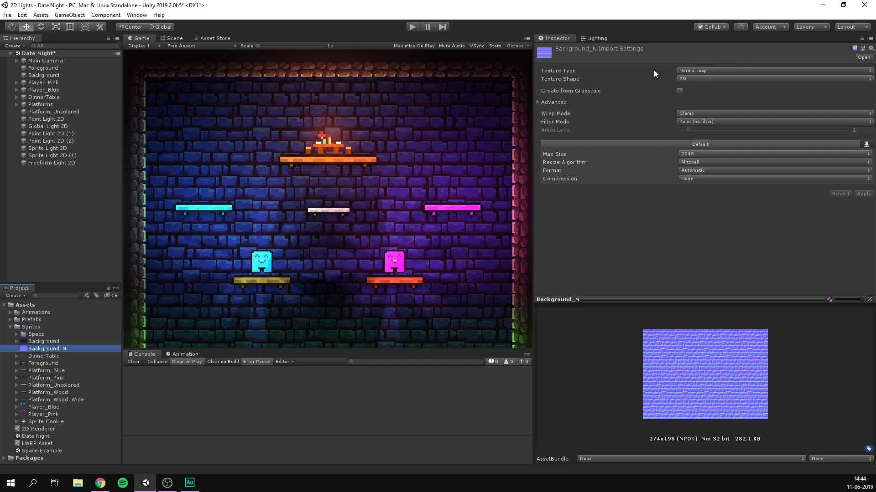
{"action": "left_click", "coordinate": [68, 190]}
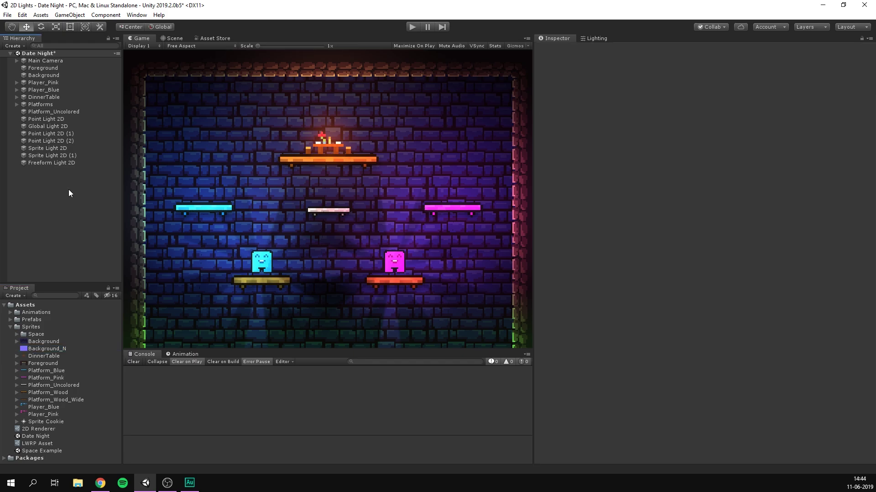
{"action": "left_click", "coordinate": [53, 119]}
{"action": "left_click", "coordinate": [67, 162], "text": "shift"}
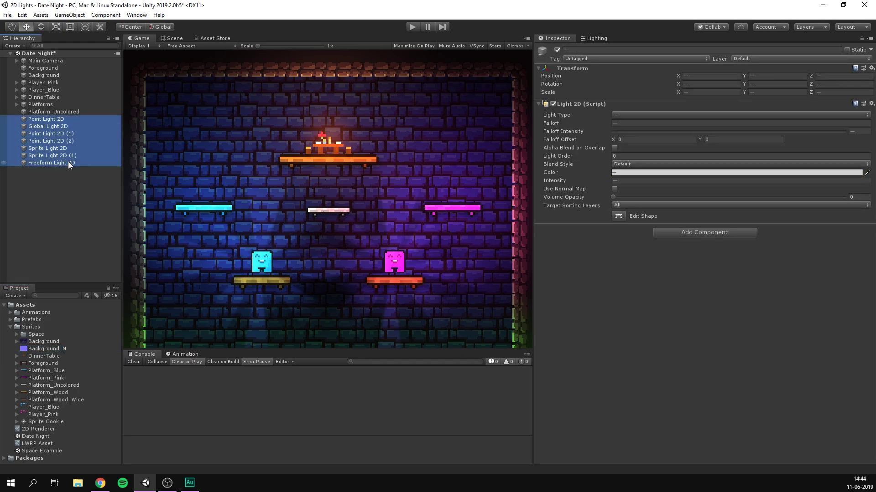
{"action": "left_click", "coordinate": [71, 126], "text": "ctrl"}
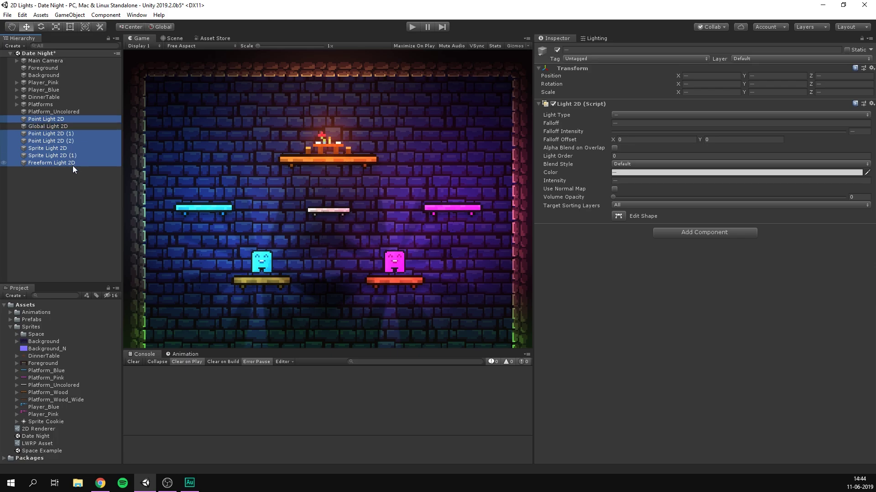
- Enable Use Normal Map on them with a distance of about 7.57
{"action": "left_click", "coordinate": [615, 189]}
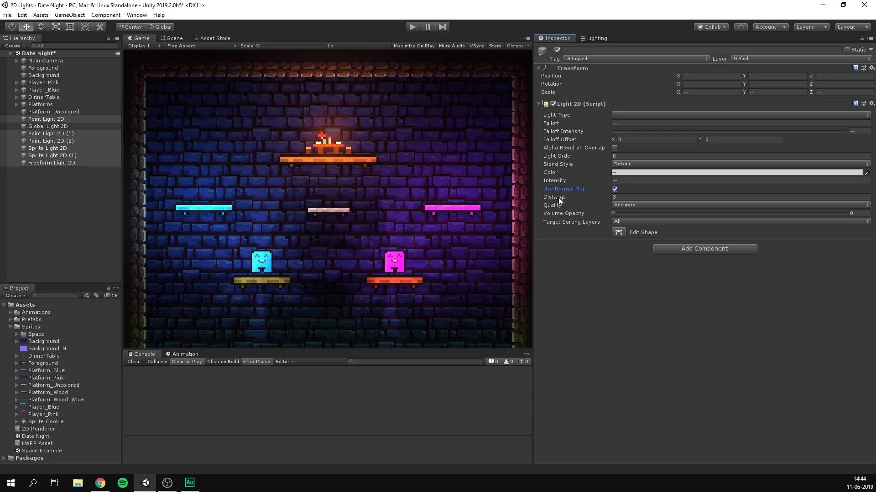
{"action": "left_click_drag", "start_coordinate": [558, 198], "coordinate": [623, 191]}
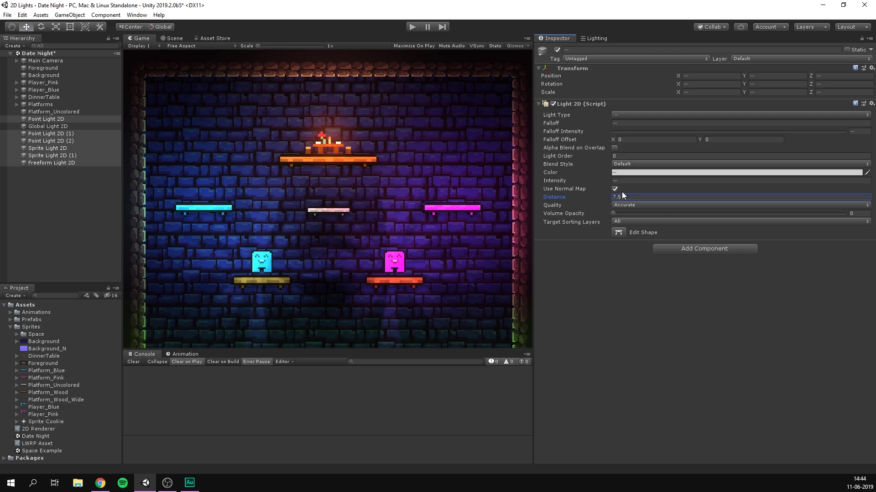
{"action": "left_click", "coordinate": [614, 189]}
{"action": "left_click", "coordinate": [615, 190]}
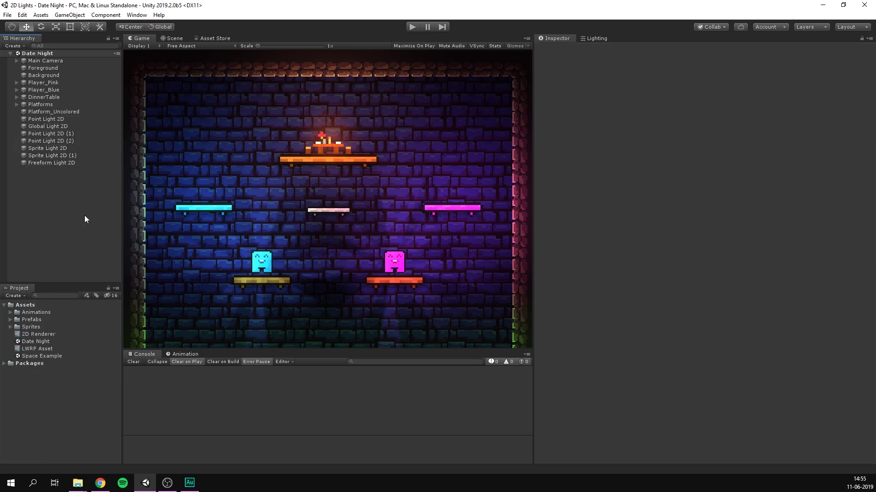
- Open the Space Example scene and select the Level Backdrop and Rock objects
{"action": "double_click", "coordinate": [64, 356]}
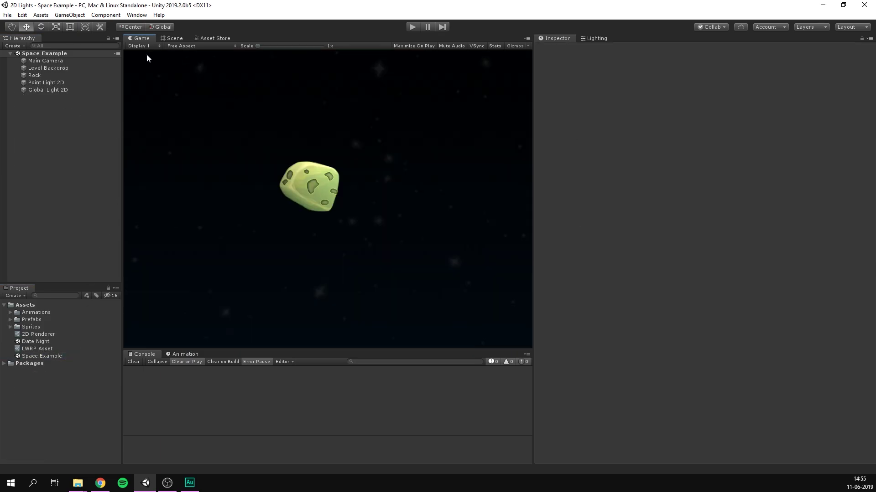
{"action": "left_click", "coordinate": [174, 38]}
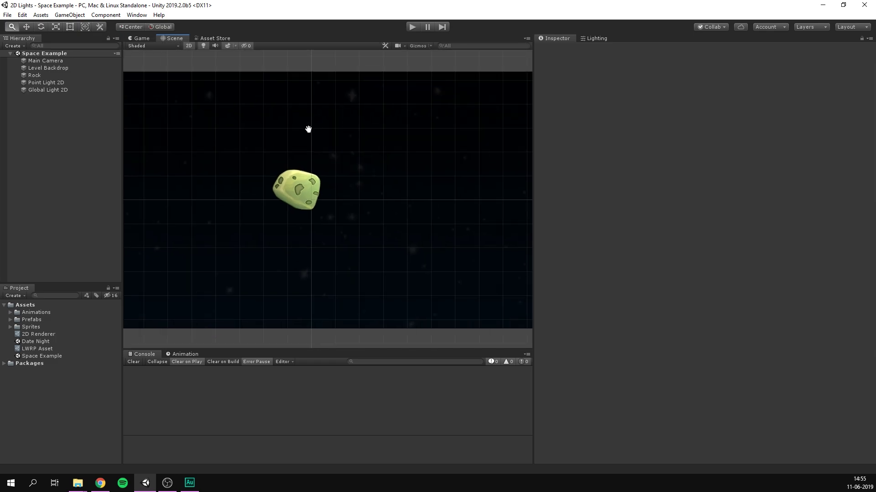
{"action": "left_click", "coordinate": [85, 70]}
{"action": "left_click", "coordinate": [66, 75]}
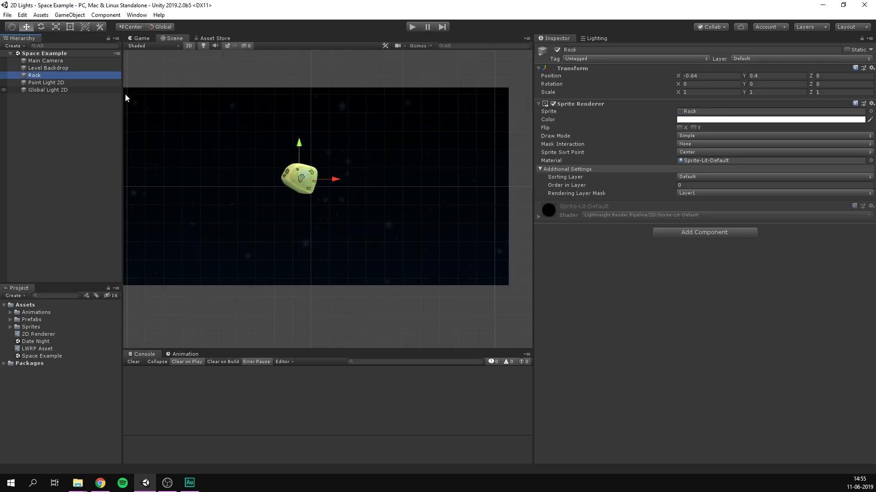
{"action": "key", "text": "t"}
{"action": "left_click", "coordinate": [302, 182]}
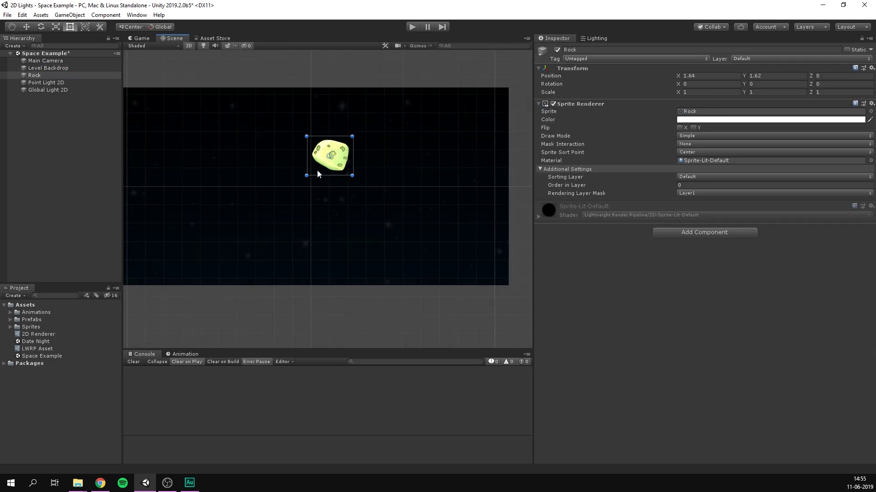
- Turn the Global Light 2D off and back on to compare its effect
{"action": "left_click", "coordinate": [73, 89]}
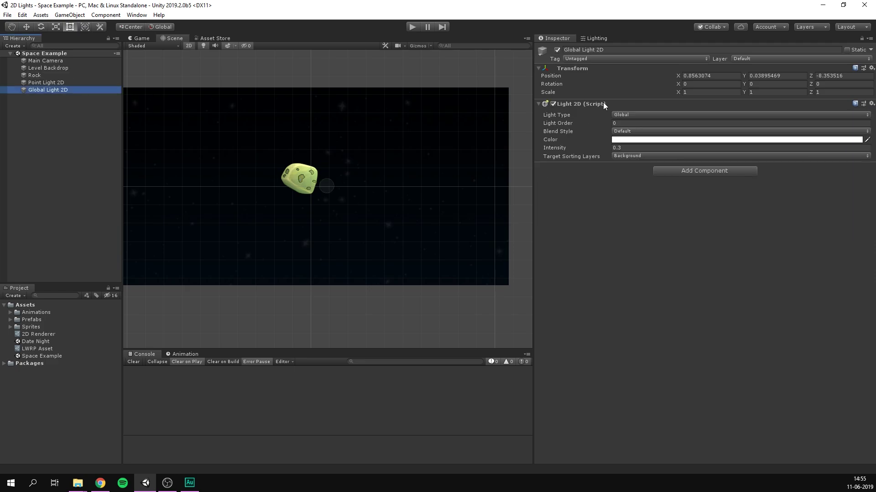
{"action": "left_click", "coordinate": [557, 50]}
{"action": "left_click", "coordinate": [557, 50]}
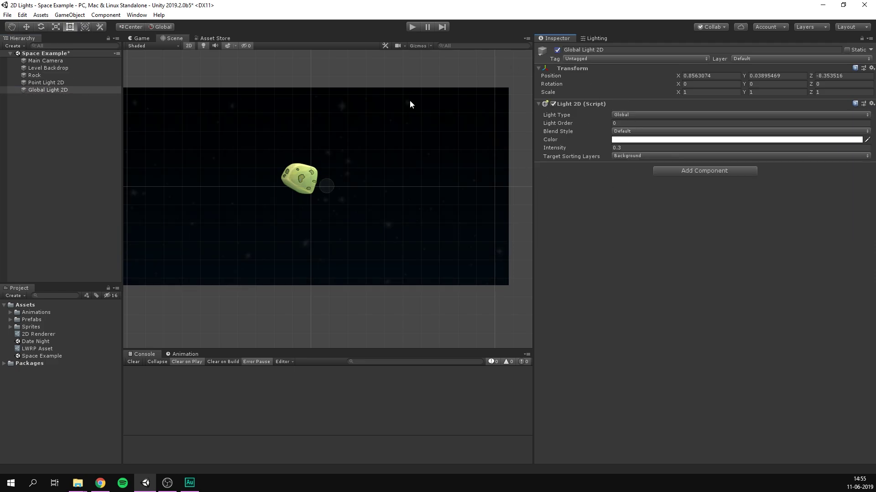
- Move the Point Light 2D just right of the rock, to X 1.43
{"action": "scroll", "coordinate": [355, 155], "scroll_direction": "up", "scroll_amount": 2}
{"action": "left_click", "coordinate": [46, 83]}
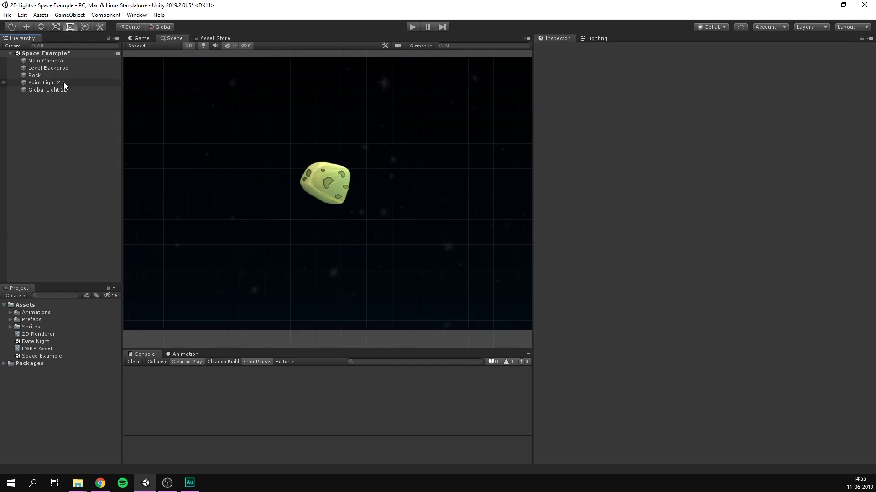
{"action": "middle_click_drag", "start_coordinate": [310, 116], "coordinate": [273, 123]}
{"action": "scroll", "coordinate": [272, 124], "scroll_direction": "down", "scroll_amount": 1}
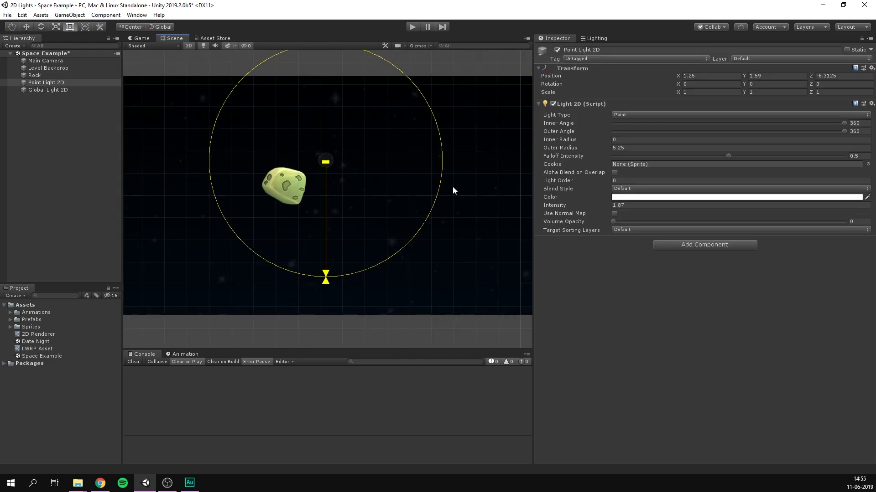
{"action": "key", "text": "w"}
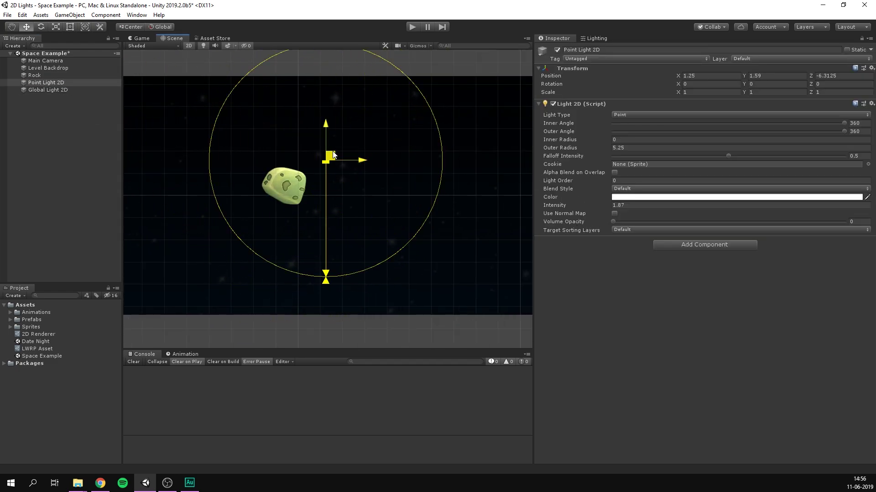
{"action": "mouse_move", "coordinate": [332, 155]}
{"action": "left_mouse_down"}
{"action": "mouse_move", "coordinate": [241, 139]}
{"action": "mouse_move", "coordinate": [326, 135]}
{"action": "mouse_move", "coordinate": [336, 228]}
{"action": "mouse_move", "coordinate": [325, 243]}
{"action": "mouse_move", "coordinate": [365, 173]}
{"action": "mouse_move", "coordinate": [354, 242]}
{"action": "mouse_move", "coordinate": [353, 137]}
{"action": "mouse_move", "coordinate": [365, 186]}
{"action": "mouse_move", "coordinate": [330, 246]}
{"action": "mouse_move", "coordinate": [336, 157]}
{"action": "left_mouse_up"}
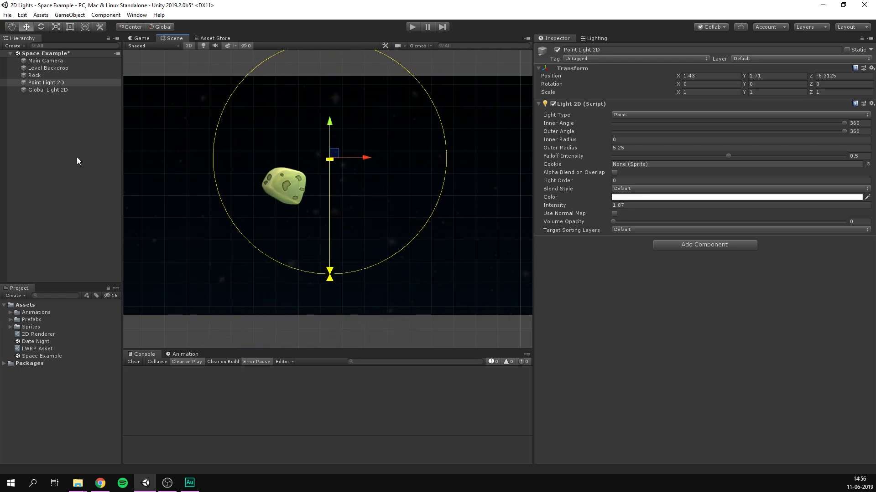
- Check the Rock sprite's Rock_Normal secondary texture in the Sprite Editor
{"action": "left_click", "coordinate": [127, 211]}
{"action": "left_click", "coordinate": [10, 327]}
{"action": "left_click", "coordinate": [17, 334]}
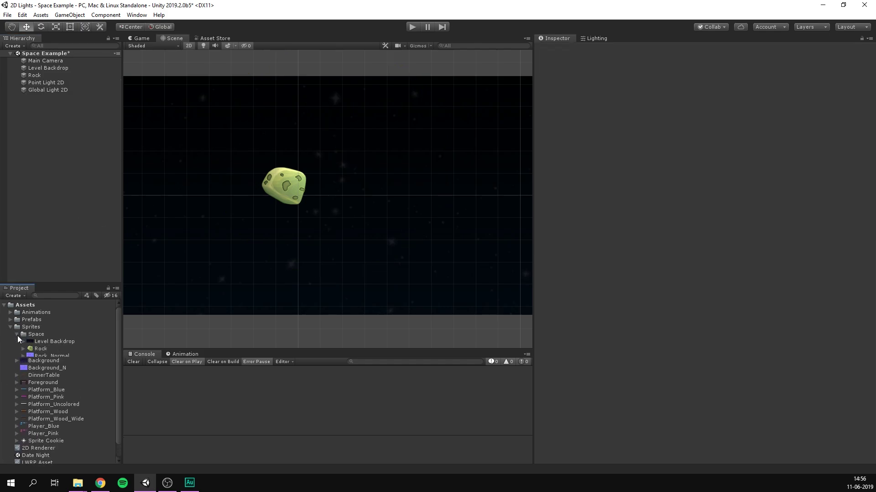
{"action": "left_click", "coordinate": [41, 349]}
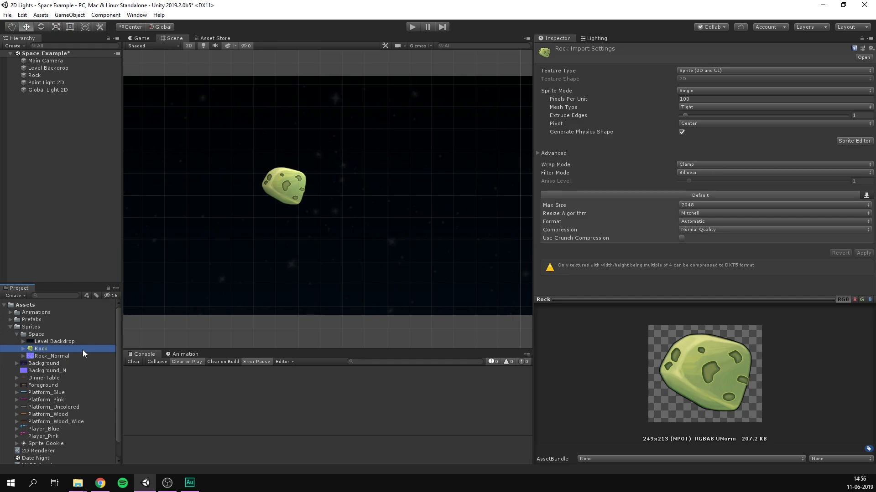
{"action": "left_click", "coordinate": [854, 140]}
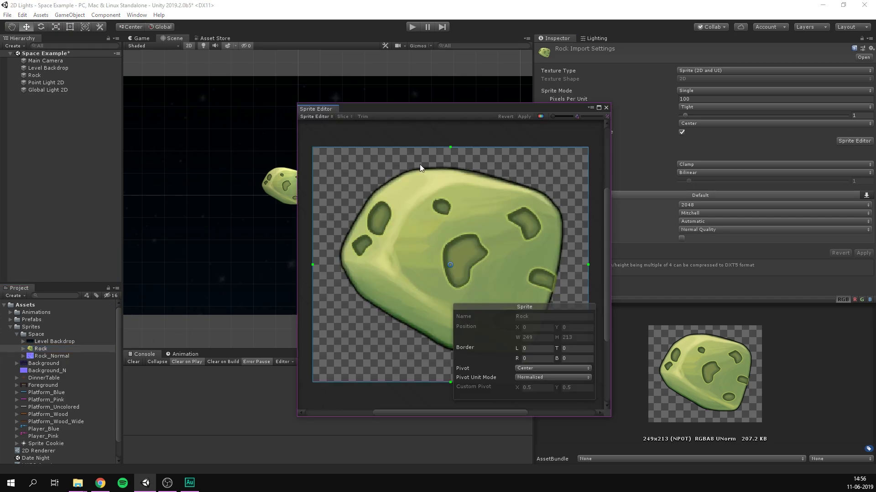
{"action": "left_click", "coordinate": [329, 117]}
{"action": "left_click", "coordinate": [337, 156]}
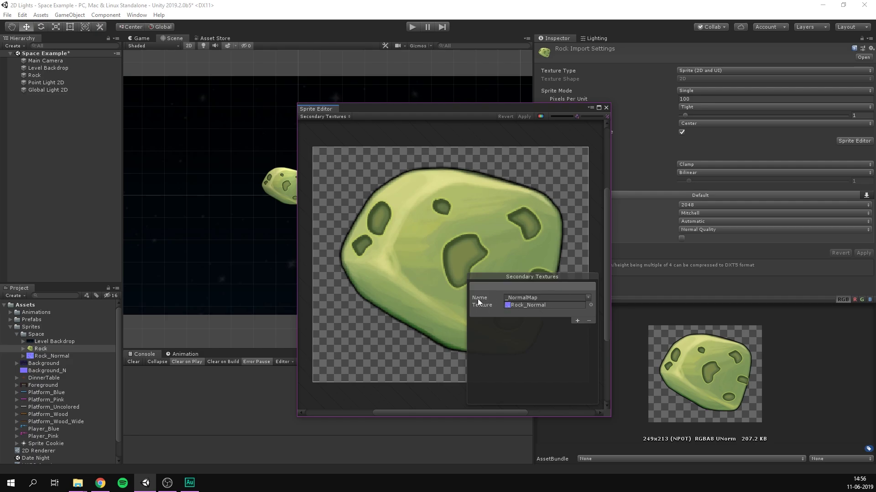
{"action": "left_click", "coordinate": [606, 108]}
- Enable Use Normal Map on Point Light 2D and sweep it around the rock
{"action": "left_click", "coordinate": [44, 82]}
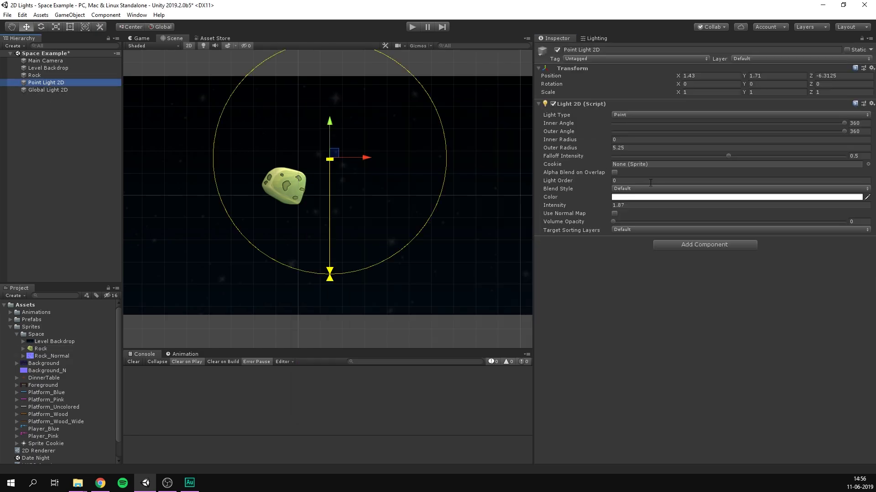
{"action": "left_click", "coordinate": [615, 214]}
{"action": "scroll", "coordinate": [359, 115], "scroll_direction": "up", "scroll_amount": 2}
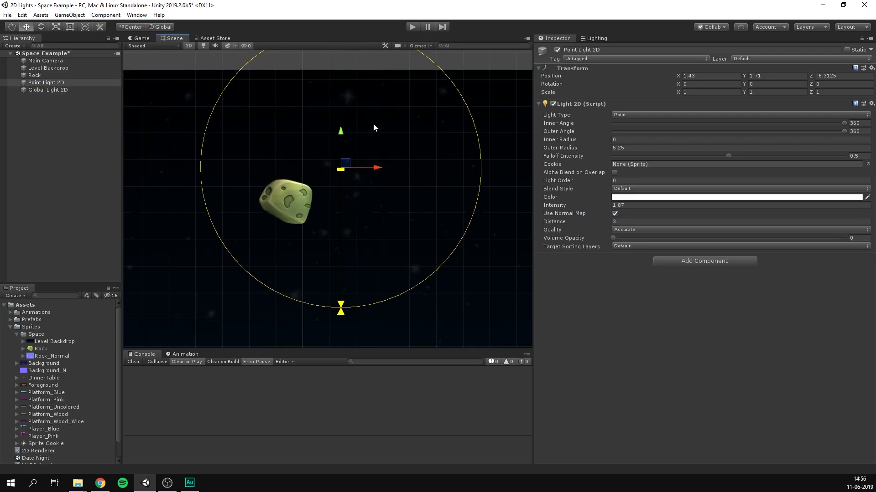
{"action": "left_click_drag", "start_coordinate": [351, 166], "coordinate": [368, 211]}
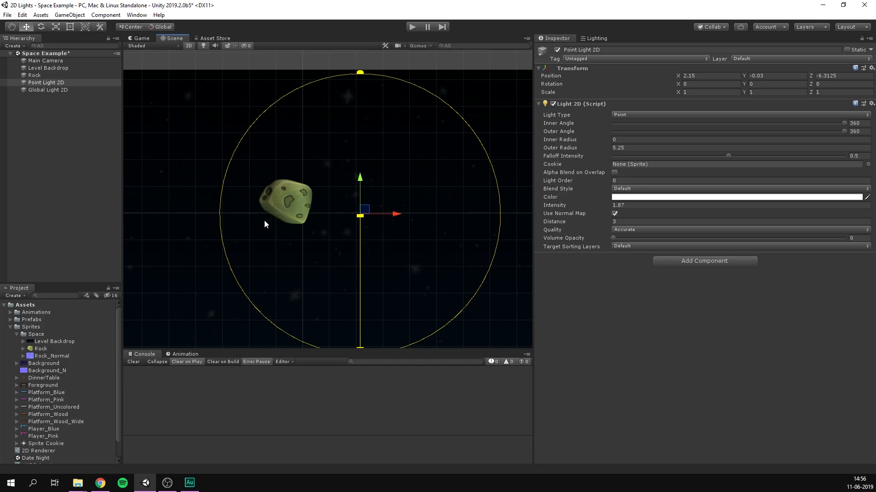
{"action": "left_click_drag", "start_coordinate": [365, 210], "coordinate": [360, 183]}
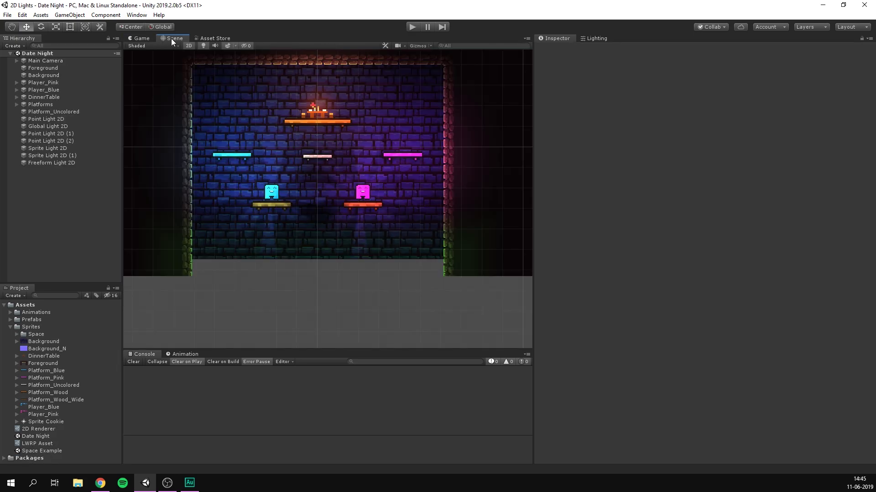
{"action": "scroll", "coordinate": [253, 133], "scroll_direction": "up", "scroll_amount": 8}
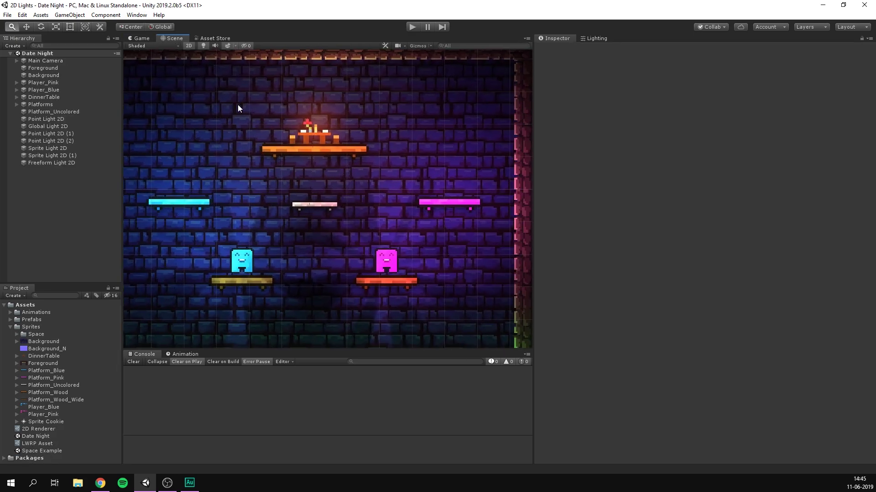
{"action": "scroll", "coordinate": [238, 108], "scroll_direction": "down", "scroll_amount": 6}
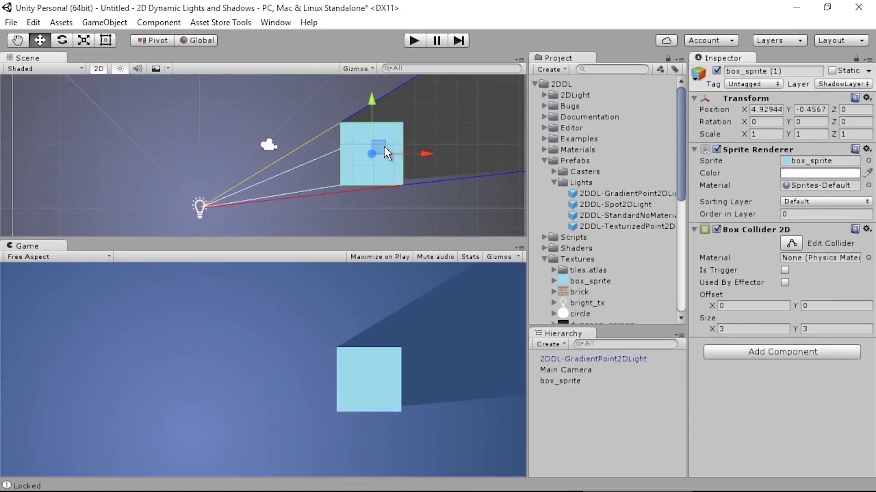
- Show the 2DDL Pro: 2D Dynamic Lights and Shadows Asset Store page, priced €20.73
{"action": "key", "text": "ctrl+d"}
{"action": "left_click_drag", "start_coordinate": [381, 145], "coordinate": [250, 106]}
{"action": "key", "text": "ctrl+d"}
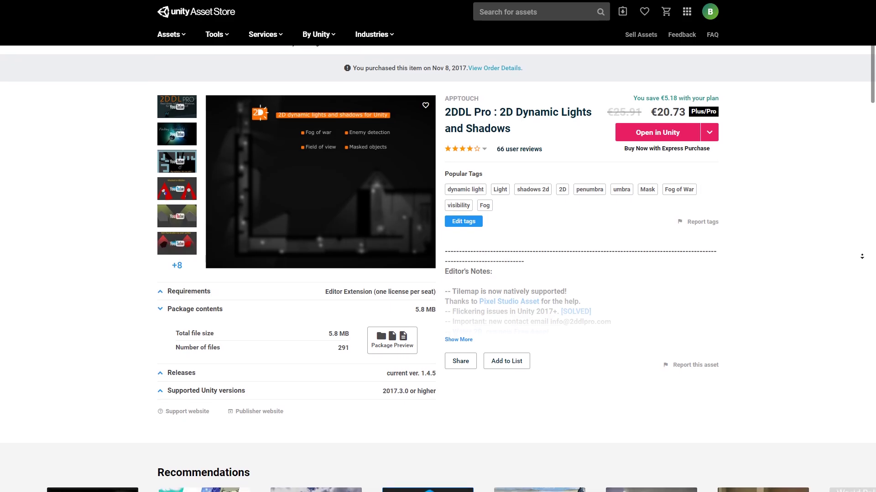